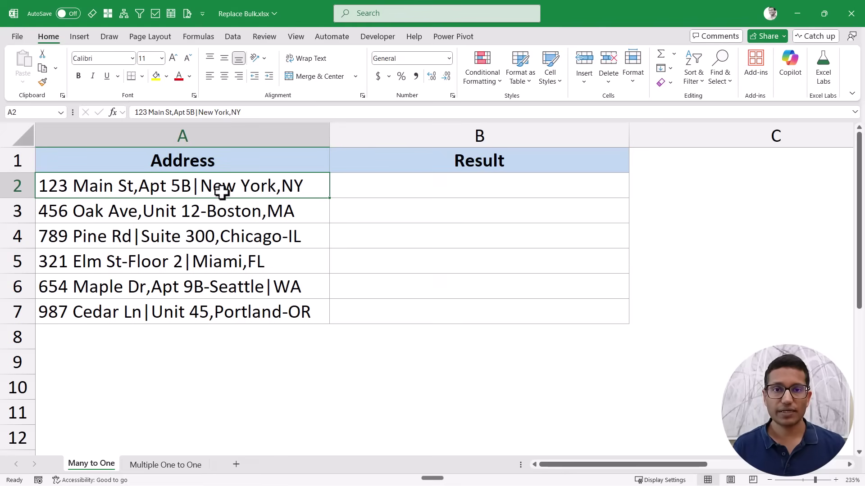
Examine the training codes and the Old Word and New Word replacement table on the Multiple One to One sheet.
click(169, 468)
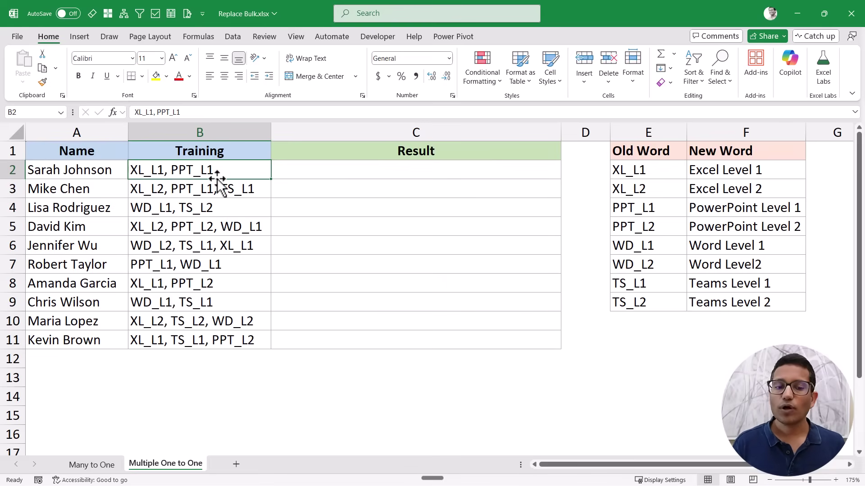
drag(650, 170, 726, 295)
click(653, 176)
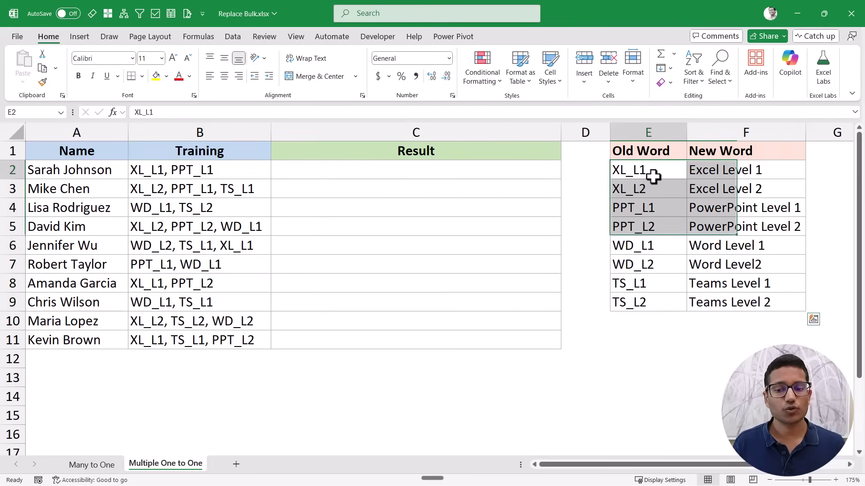
click(700, 170)
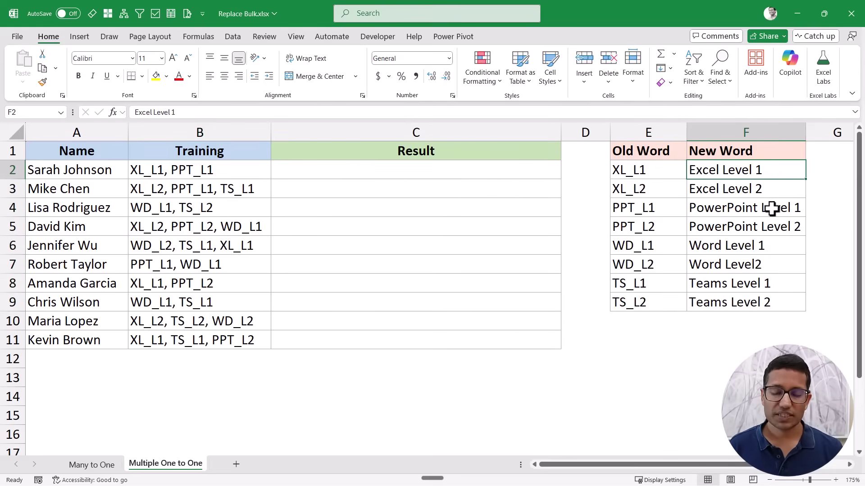
mouse_move(250, 176)
mouse_down()
mouse_move(239, 333)
mouse_move(238, 169)
mouse_up()
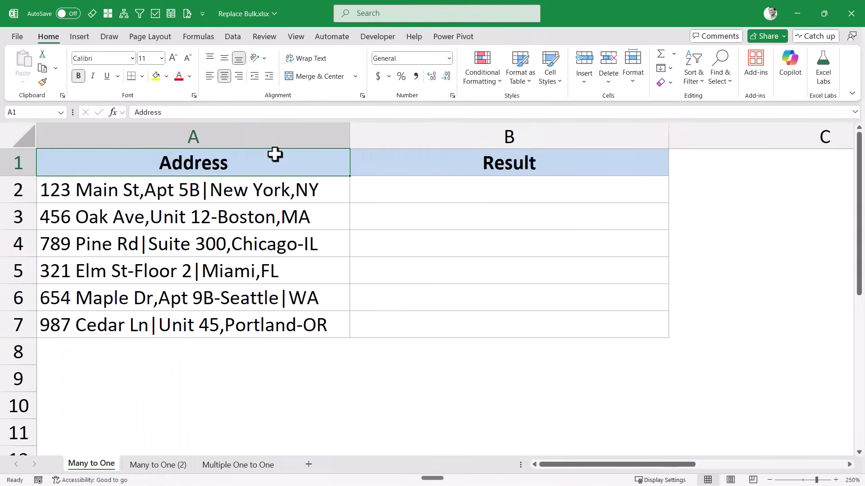
Examine the comma, pipe and hyphen delimiters in the addresses in A2:A7 of the Many to One sheet.
click(263, 191)
drag(263, 192, 251, 320)
click(133, 194)
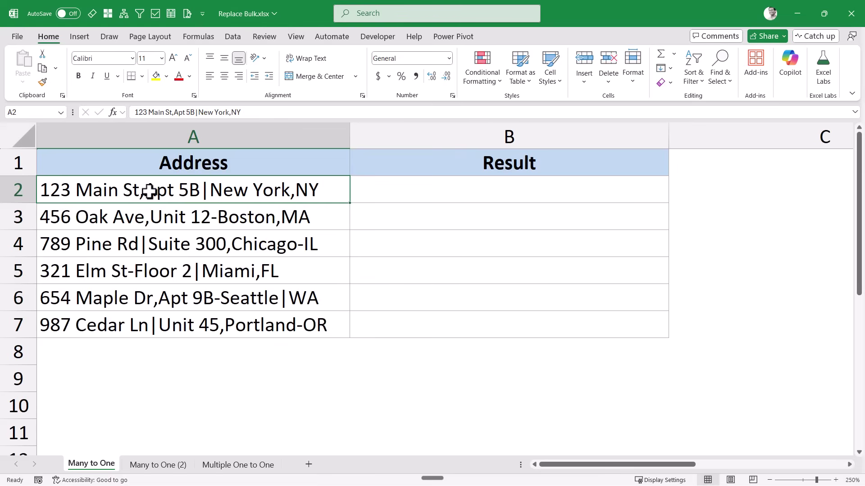
drag(143, 184, 143, 165)
drag(205, 176, 215, 165)
drag(215, 222, 225, 244)
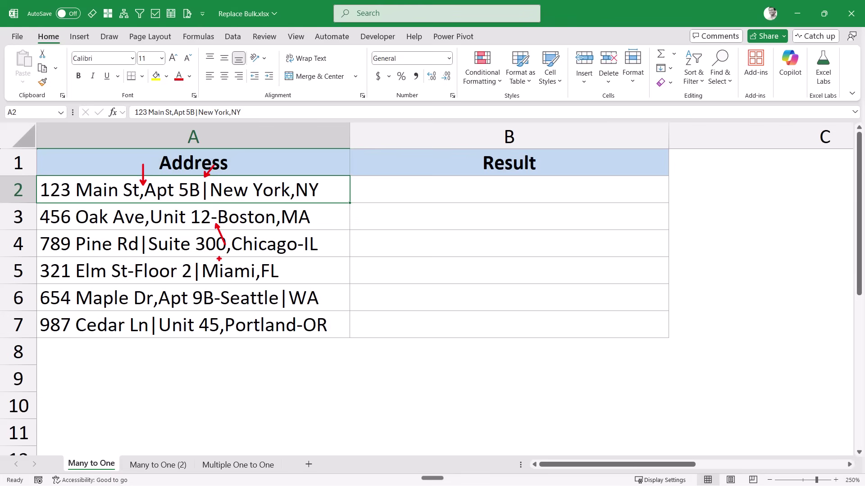
key(Escape)
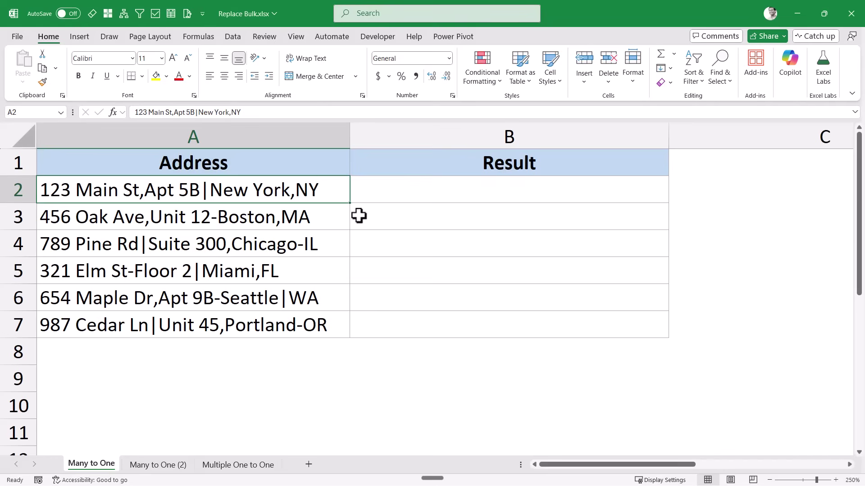
Start a REGEXREPLACE formula in B2 with A2:A7 as text, an empty pattern and ", " as the replacement.
click(391, 197)
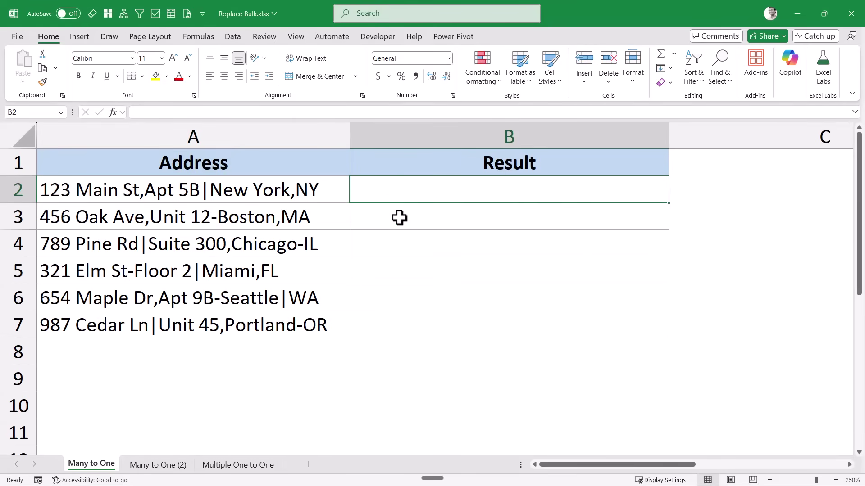
text(=regexre)
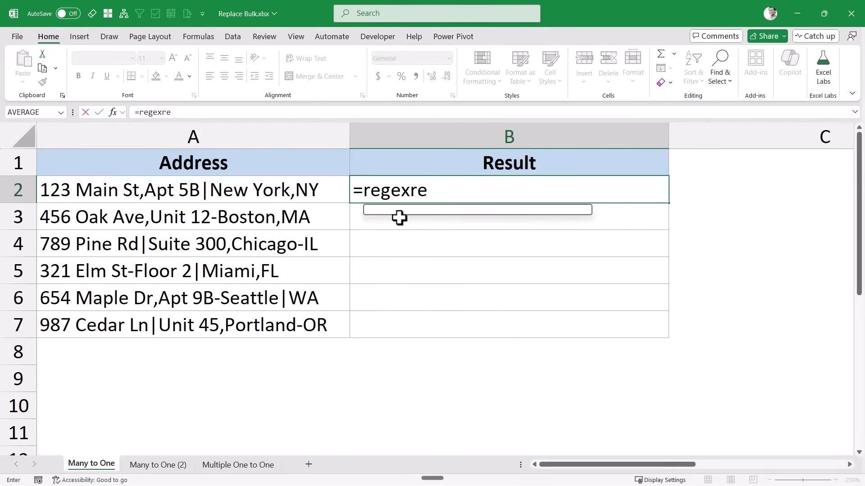
key(Tab)
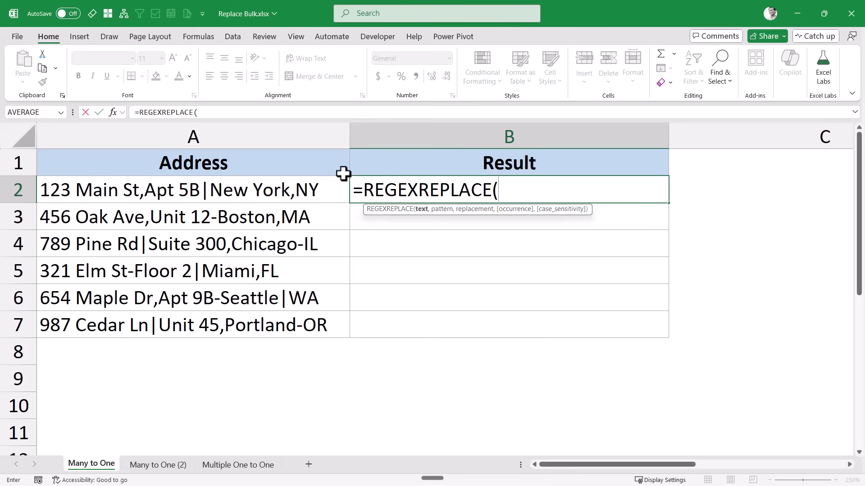
drag(286, 199, 277, 316)
text(,)
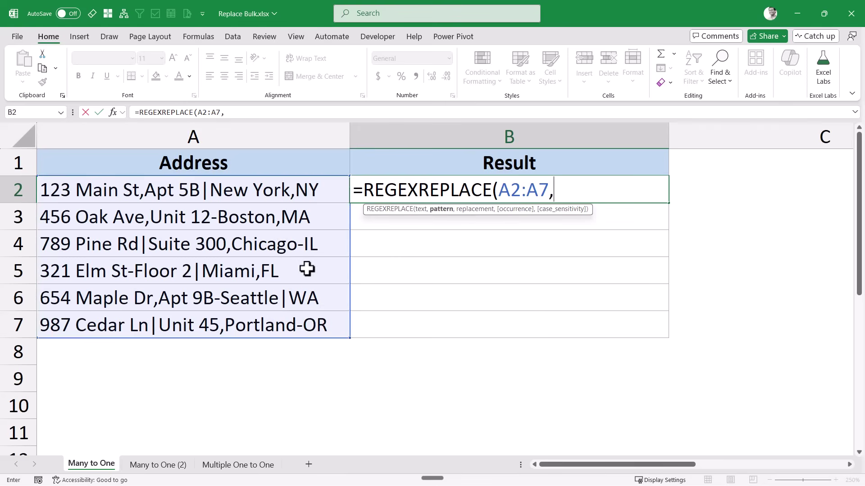
text("",)
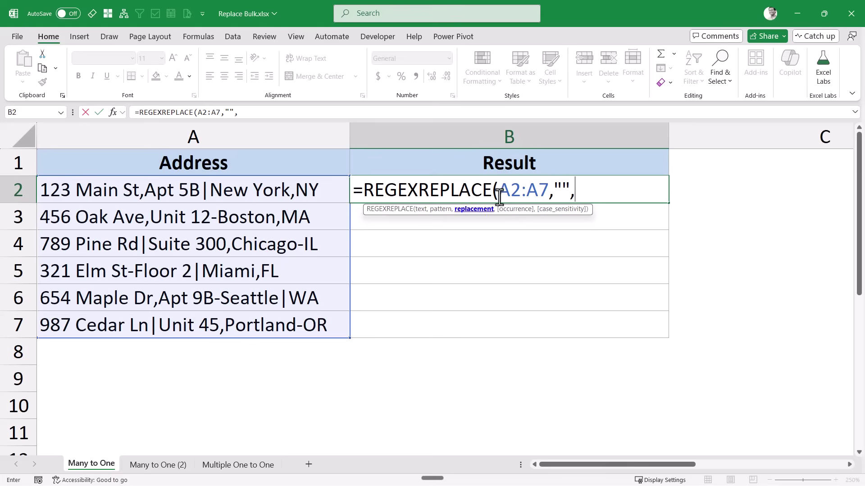
text(""))
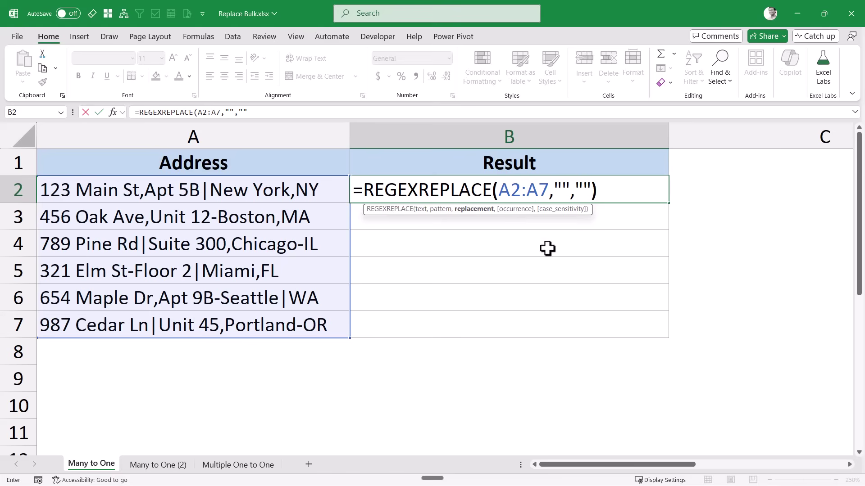
click(582, 189)
text(,)
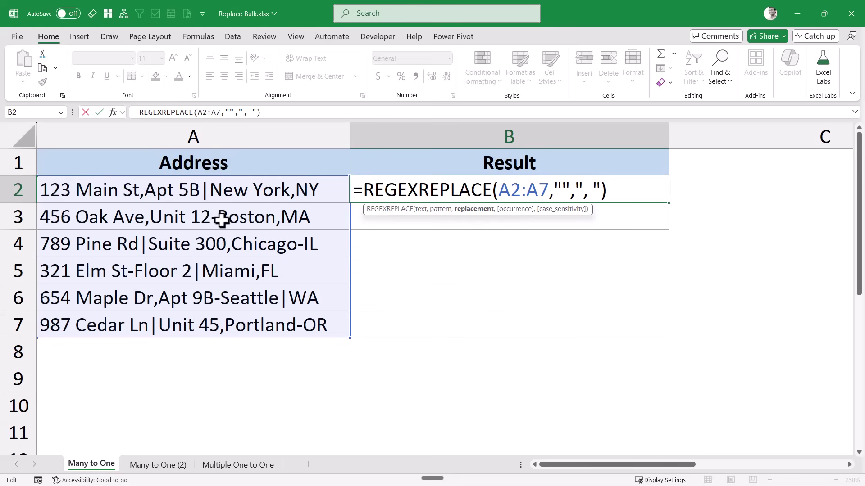
Try the sample alternation a|b as the formula's pattern, and clear its letters.
click(563, 191)
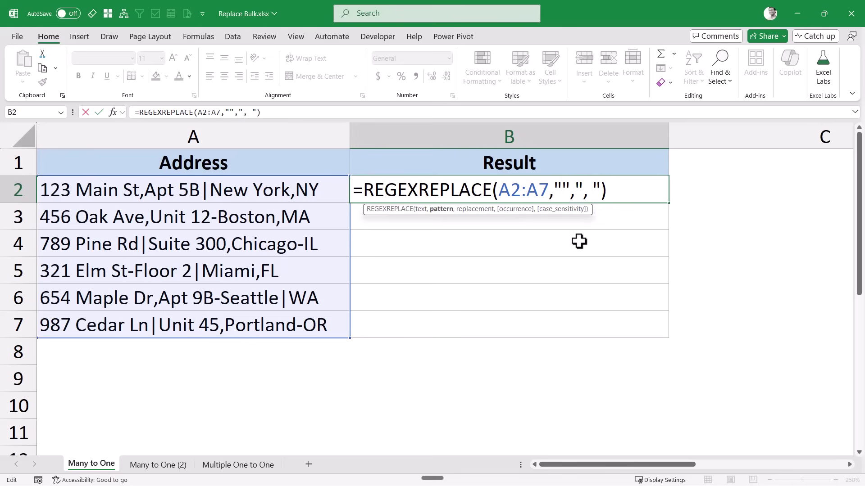
text(|)
click(563, 190)
text(a|)
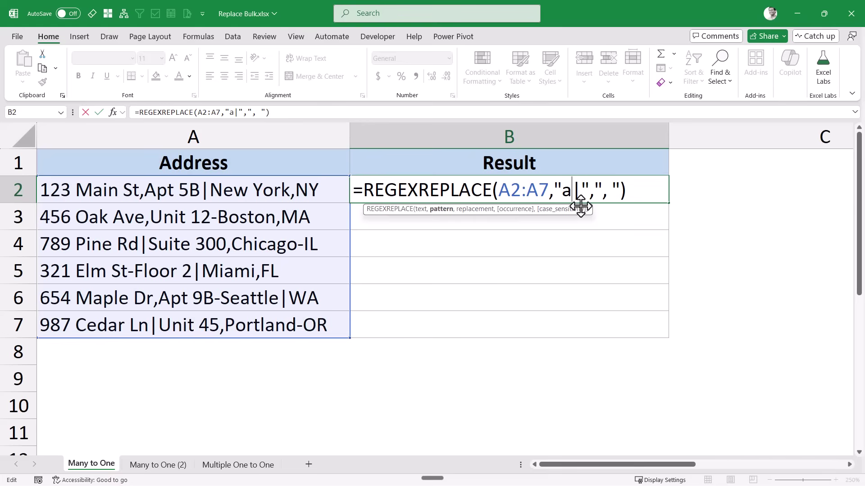
text(b)
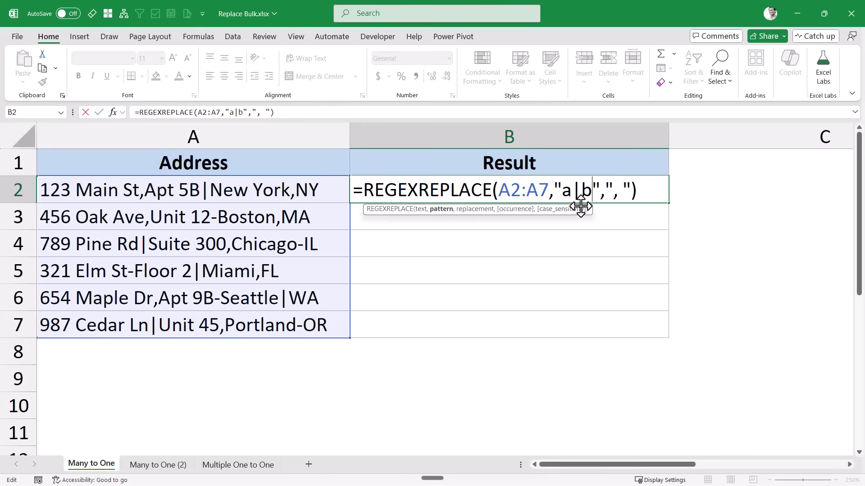
drag(562, 190, 573, 189)
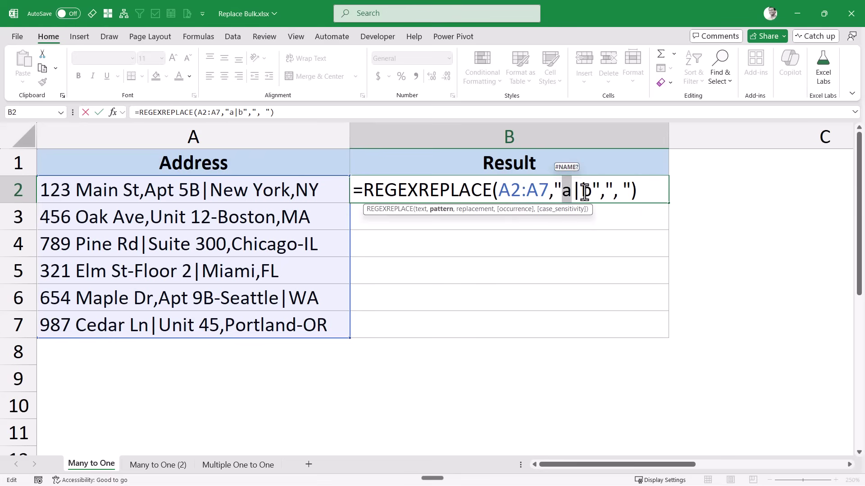
drag(613, 191, 623, 194)
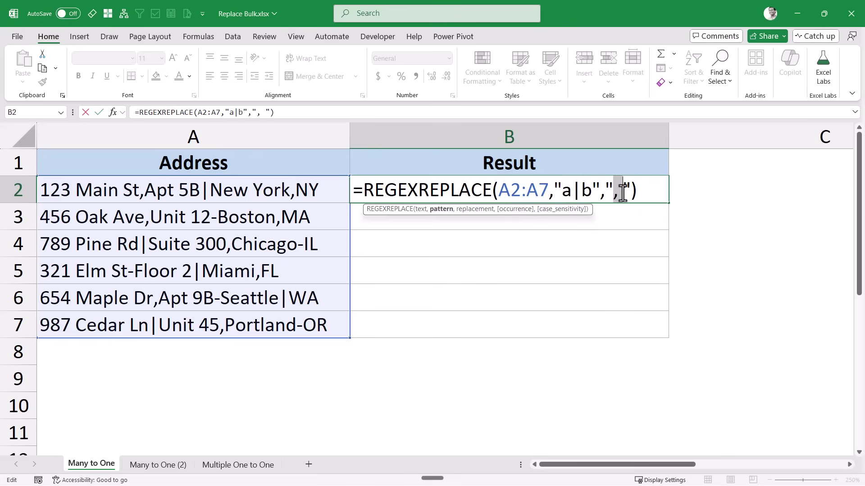
click(572, 193)
key(BackSpace)
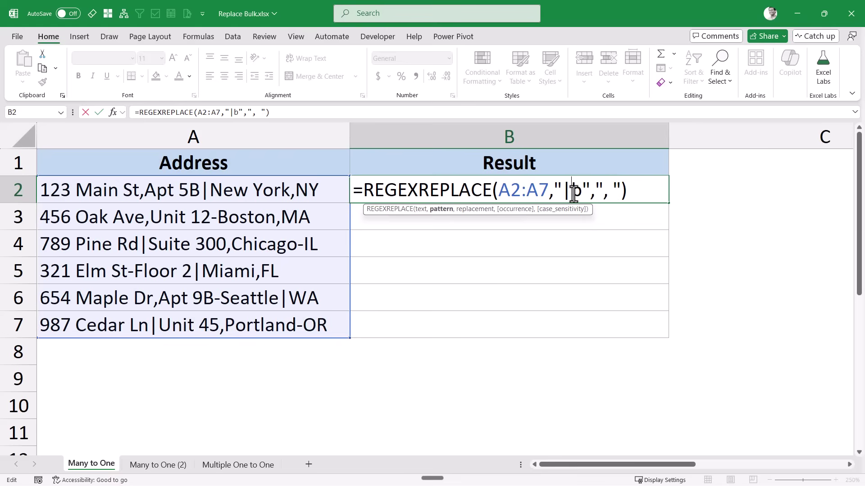
key(Delete)
Enter the comma, hyphen and pipe as alternatives in the formula's pattern, written as ",|-||".
click(562, 193)
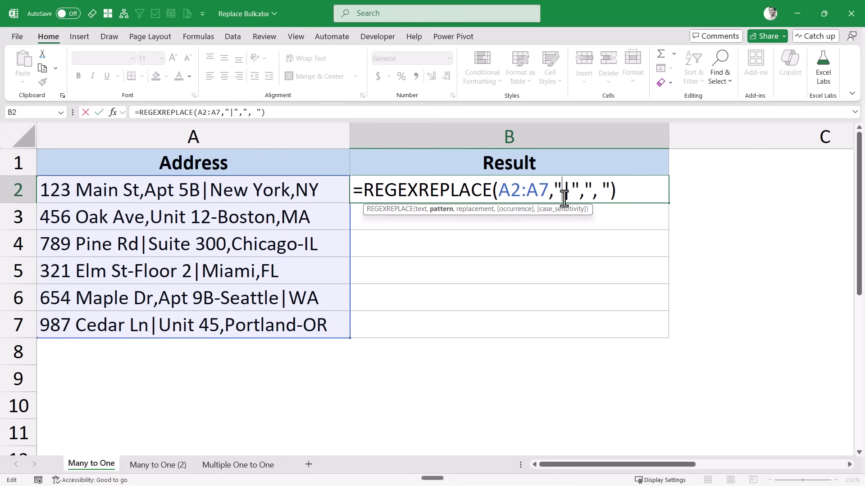
text(,|)
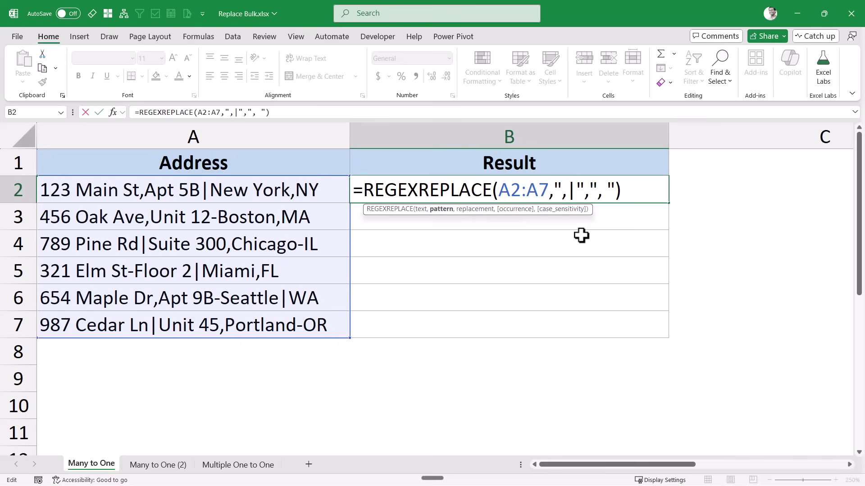
text(-||)
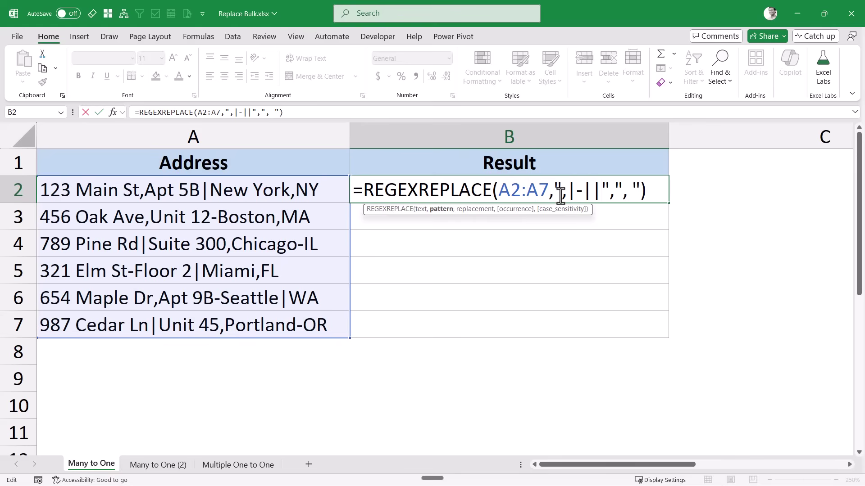
drag(561, 195, 601, 193)
Escape each delimiter in the pattern with a backslash, giving "\,|\-|\|", and commit the formula in B2.
click(561, 193)
text(\)
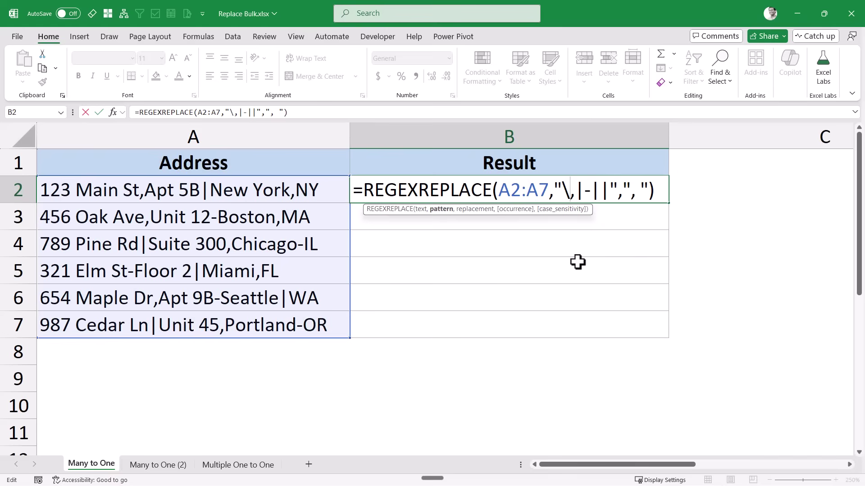
drag(562, 198, 573, 203)
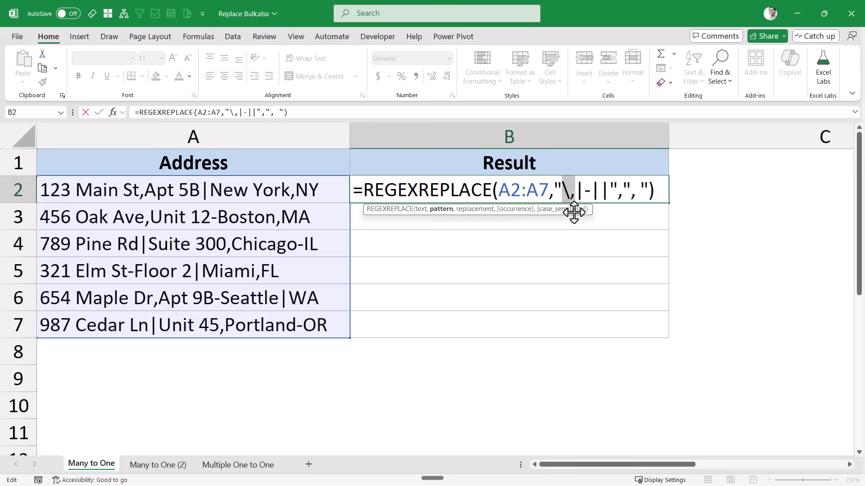
click(584, 194)
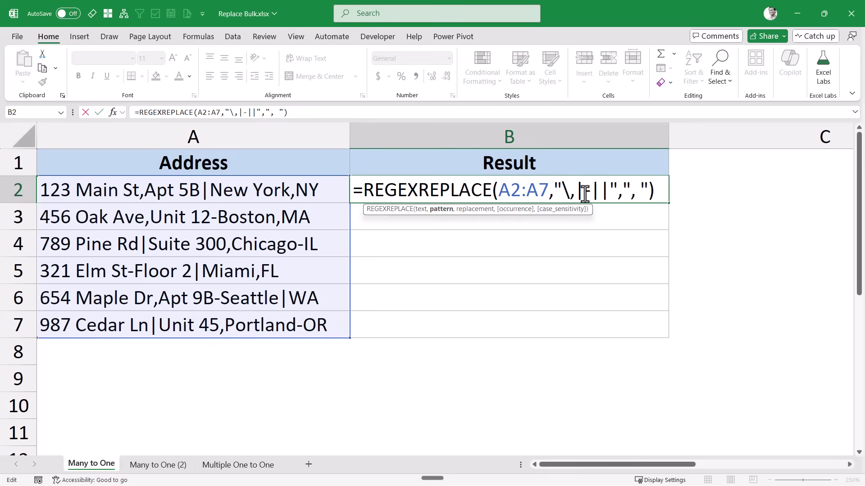
text(\)
click(608, 192)
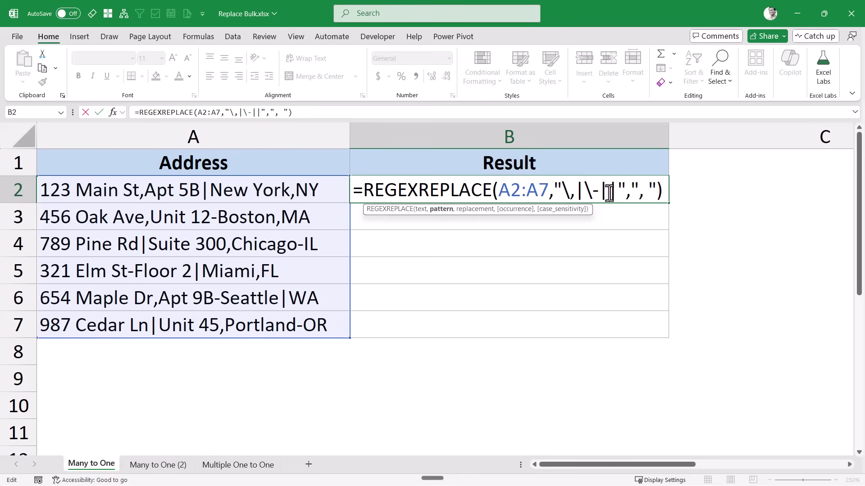
text(\)
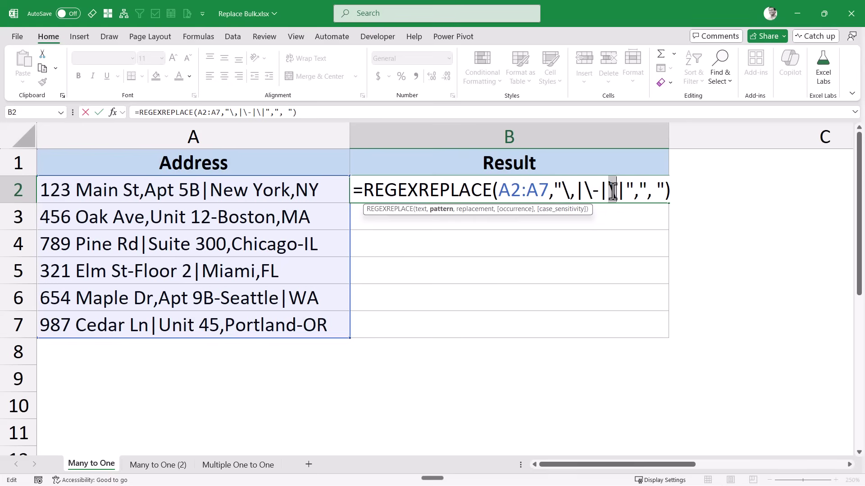
click(656, 191)
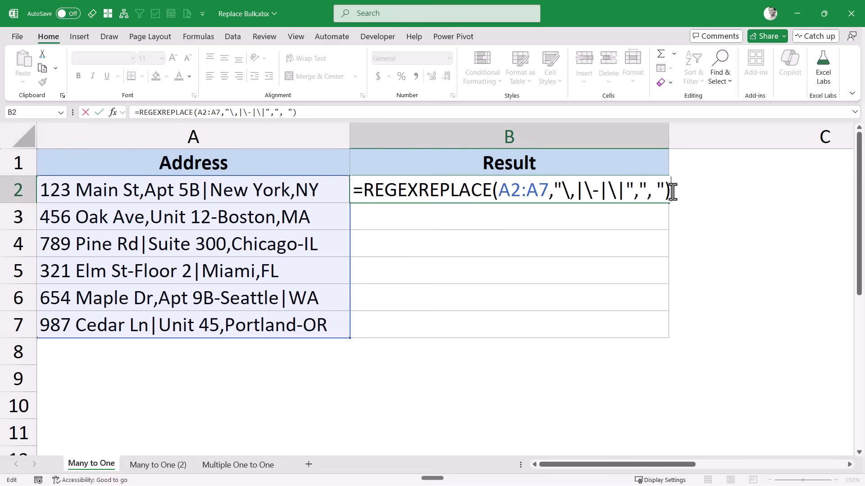
key(Return)
key(Up)
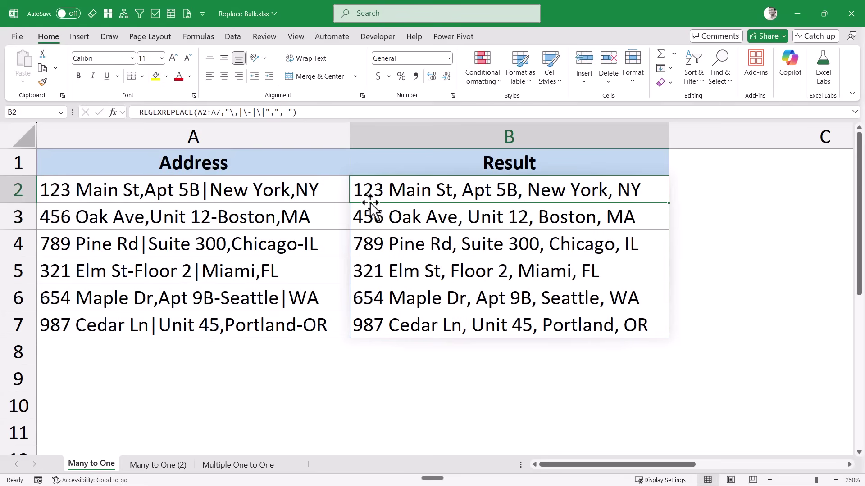
Compare the original delimiters in column A with the results in column B, and review the pattern in B2's formula.
drag(142, 185, 142, 165)
drag(217, 224, 217, 242)
drag(455, 183, 448, 165)
drag(525, 182, 507, 160)
drag(537, 222, 540, 240)
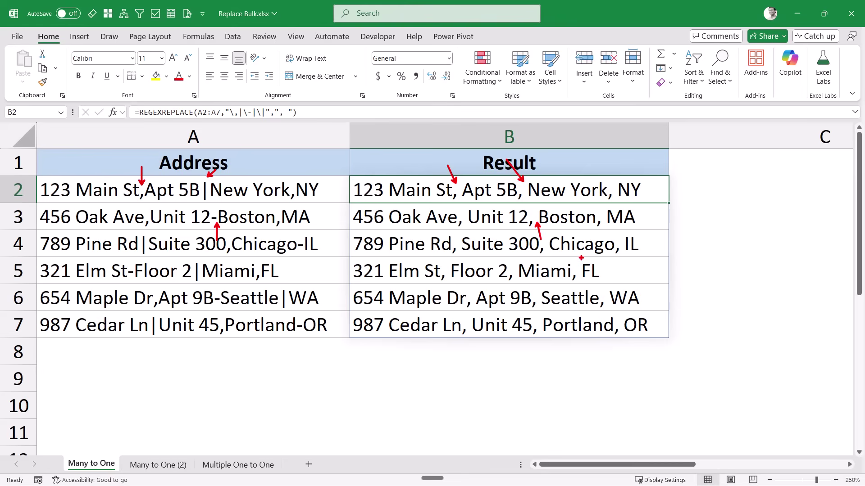
key(Escape)
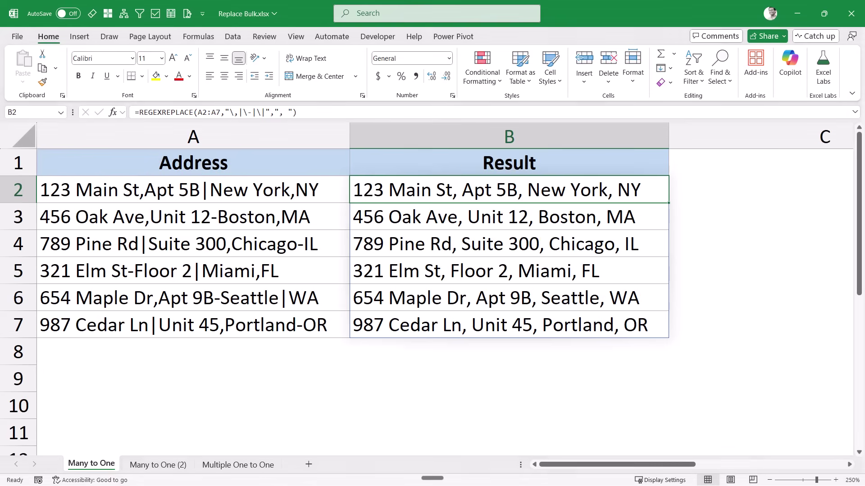
double_click(504, 198)
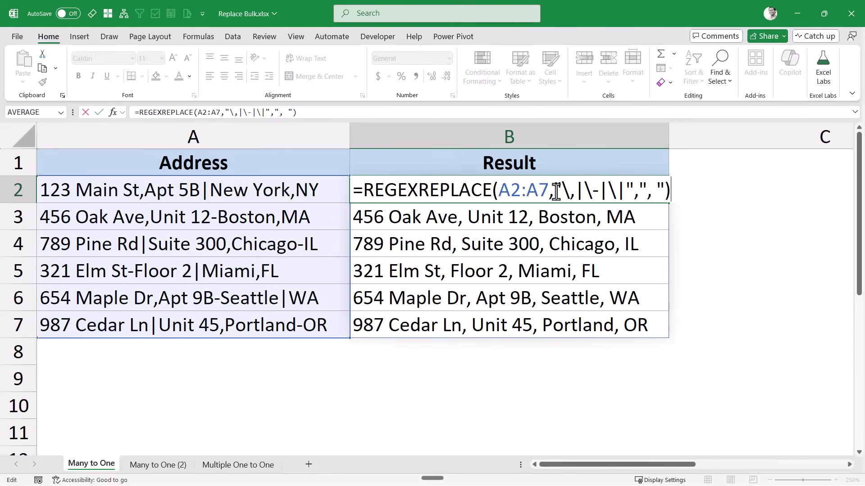
drag(562, 189, 625, 188)
key(Escape)
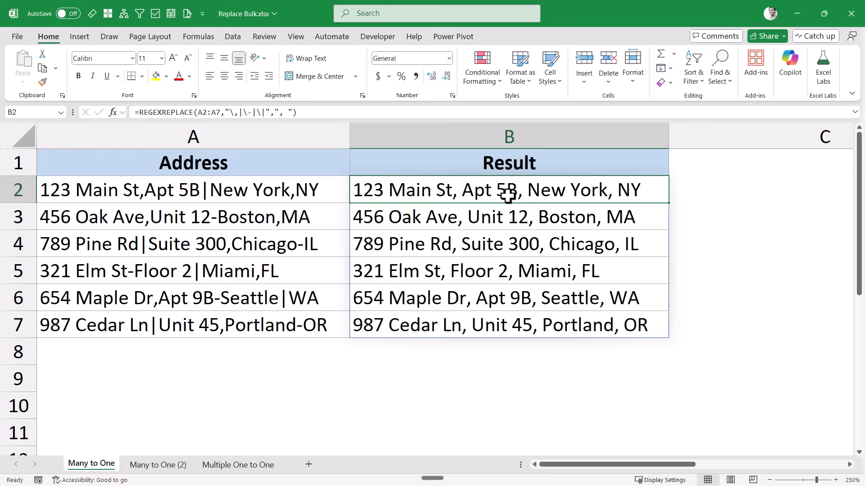
Open the Many to One (2) sheet and examine the labelled addresses in A2:A6, including the "House Number: " label in A2.
click(164, 466)
drag(148, 185, 140, 385)
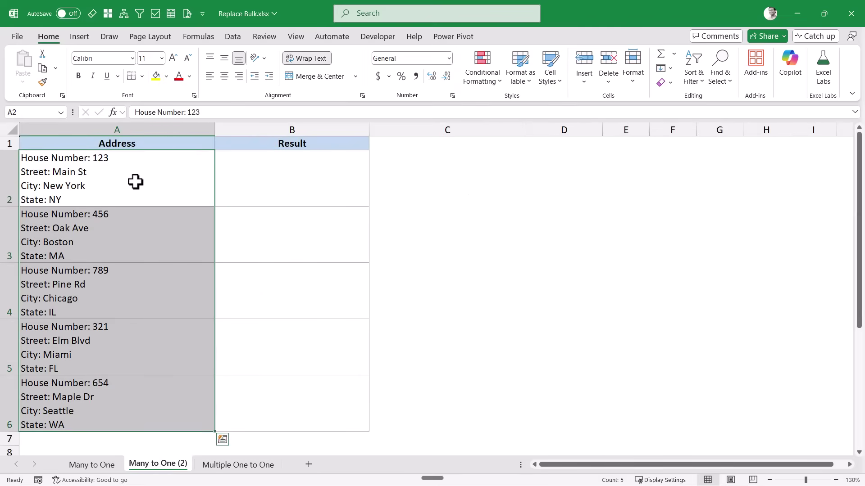
click(92, 155)
double_click(93, 156)
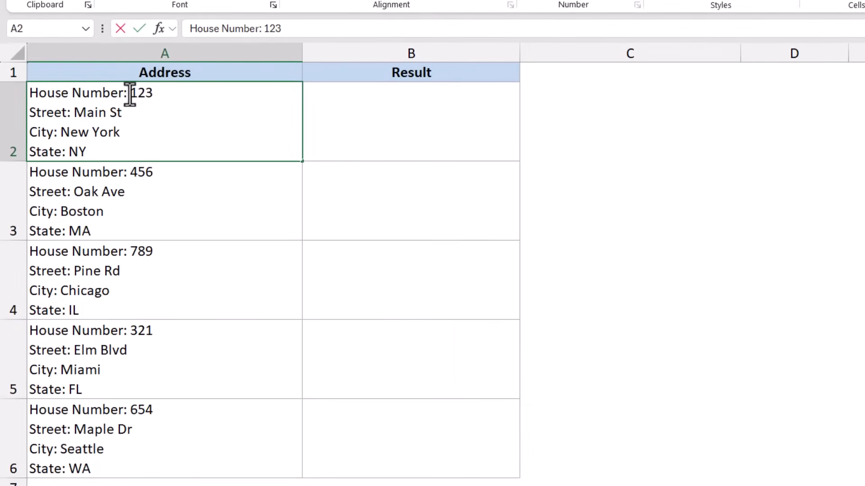
drag(130, 95, 9, 93)
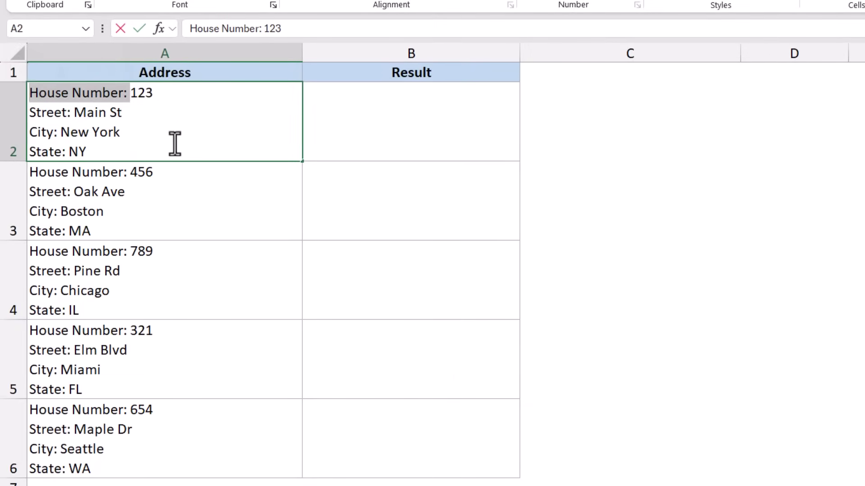
Start a REGEXREPLACE formula in B2 on A2:A6, with an empty pattern and a comma and space as the replacement.
click(356, 131)
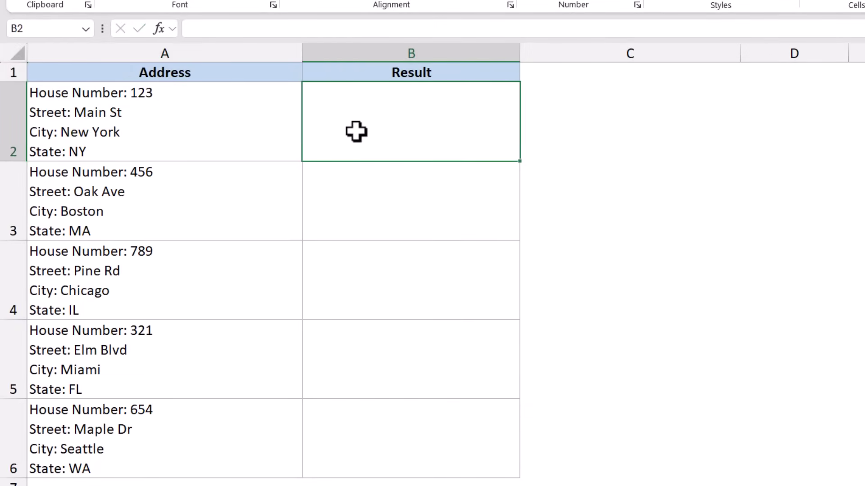
text(=ereg)
key(BackSpace)
key(BackSpace)
key(BackSpace)
key(BackSpace)
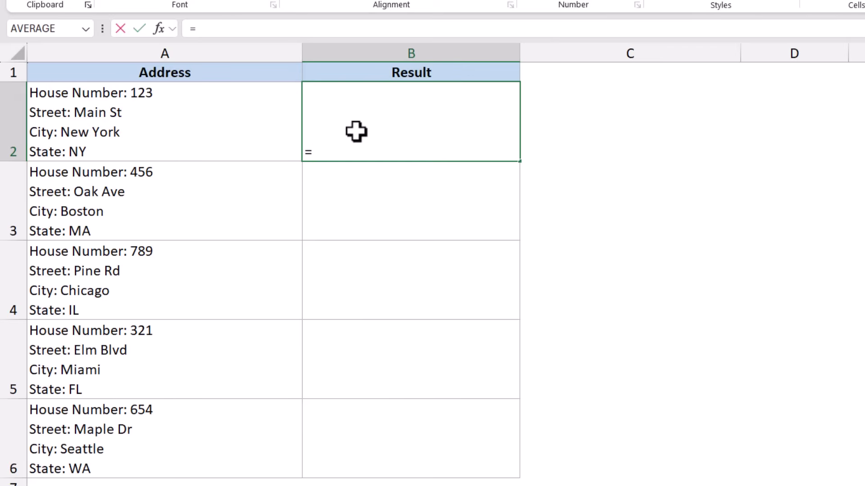
text(regexre)
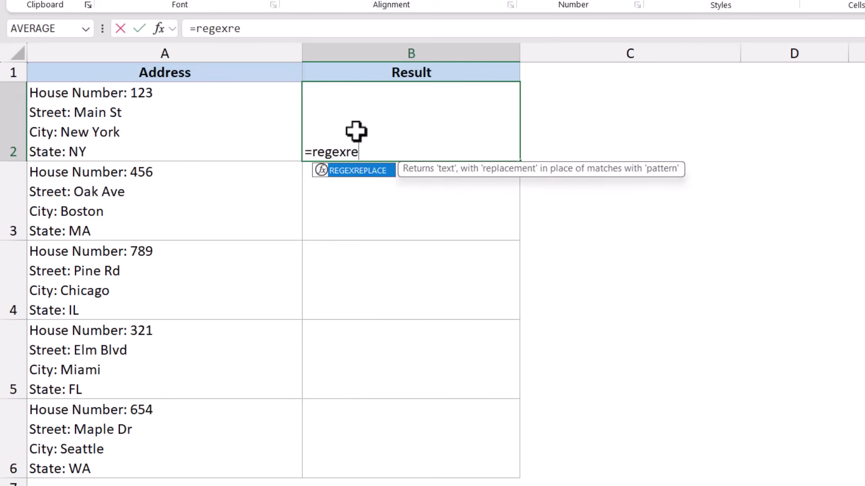
key(Tab)
drag(261, 135, 215, 417)
text(,"",""))
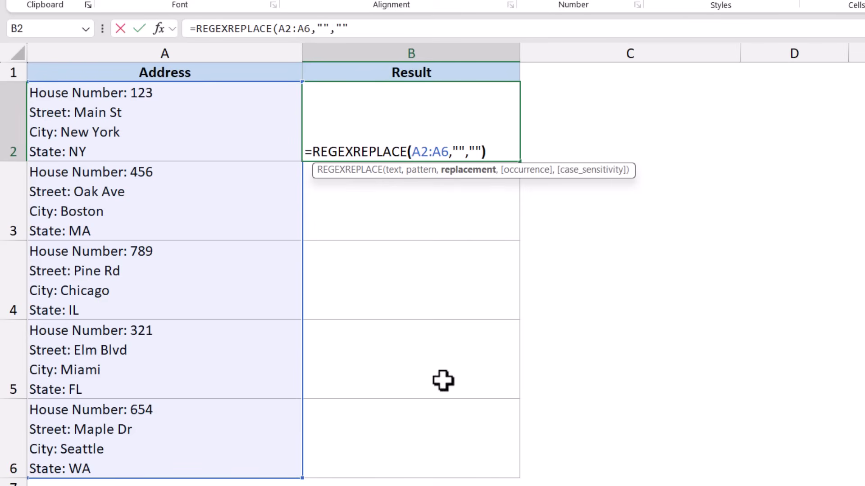
click(476, 152)
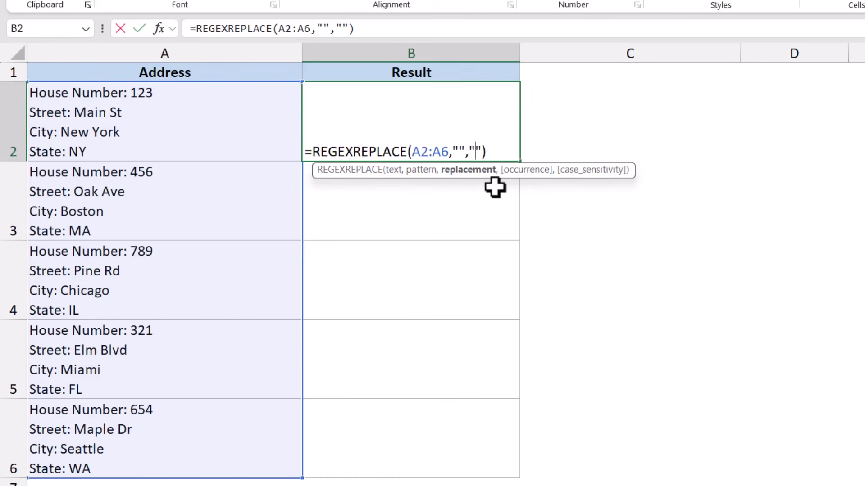
text(,)
Enter "House Number: " as the first alternative in the formula's pattern, followed by a pipe separator.
click(458, 152)
text(|)
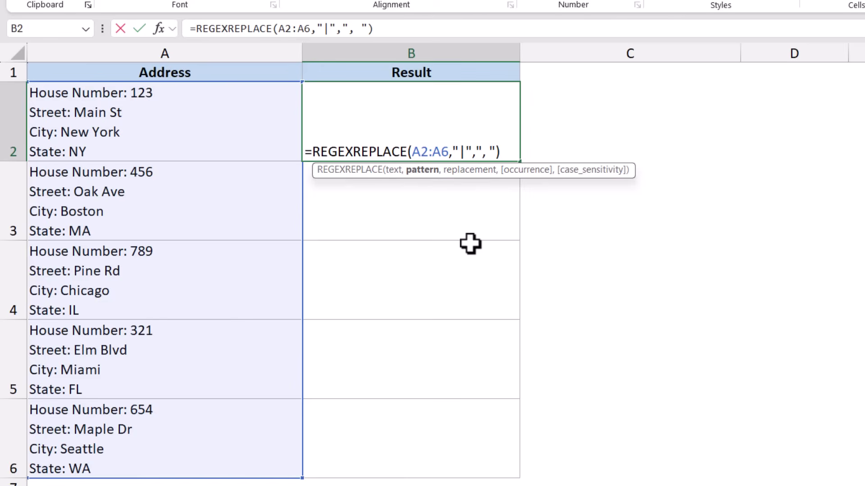
key(Left)
text(House )
text(Number)
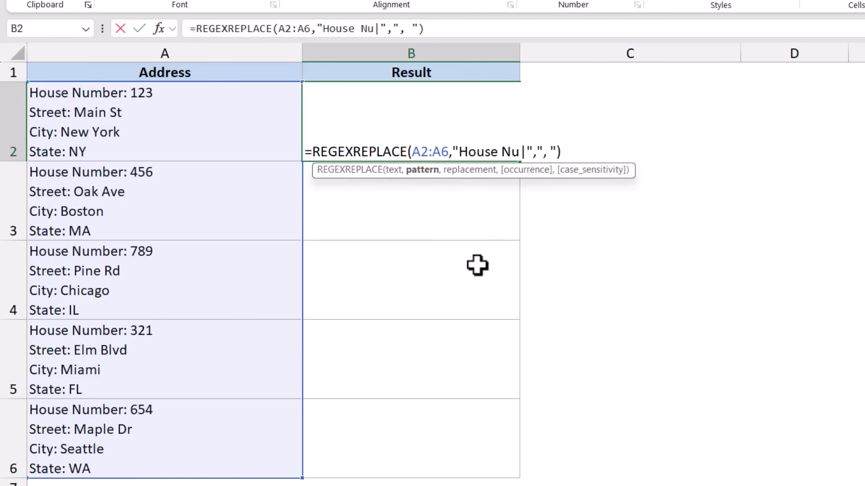
text(:)
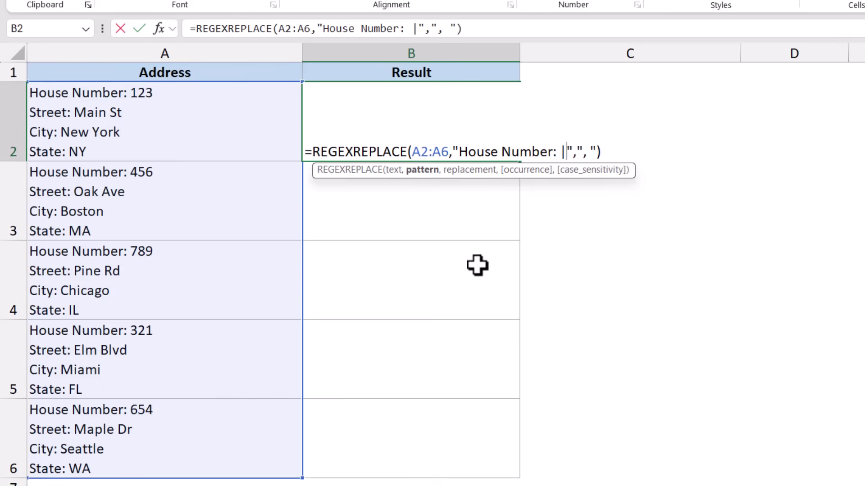
Complete the pattern as "House Number: |Street: |City: |State: " and commit the formula in B2.
text( |Stree)
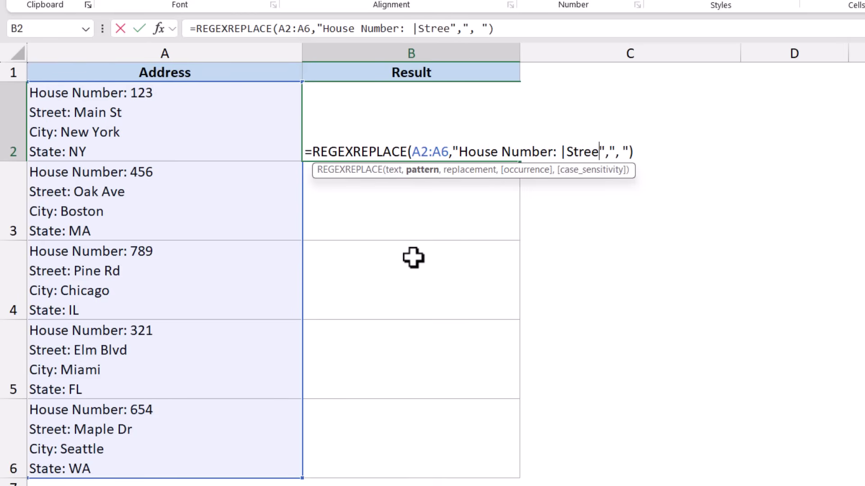
text(t: )
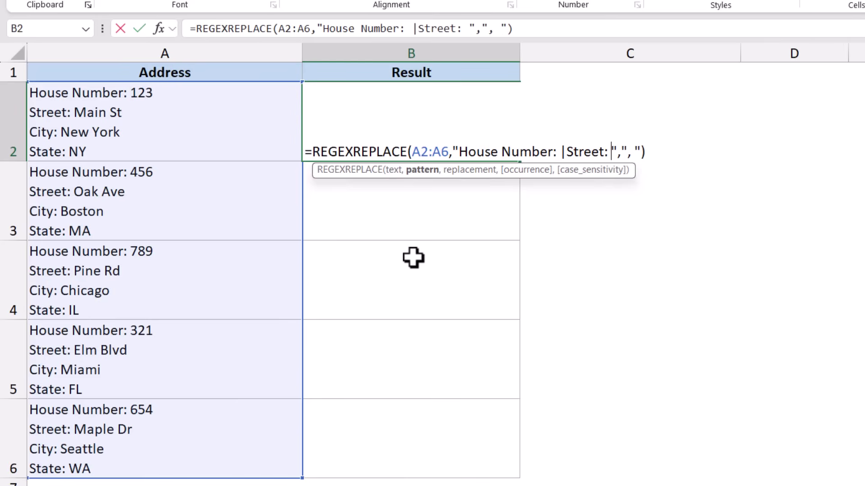
text(|)
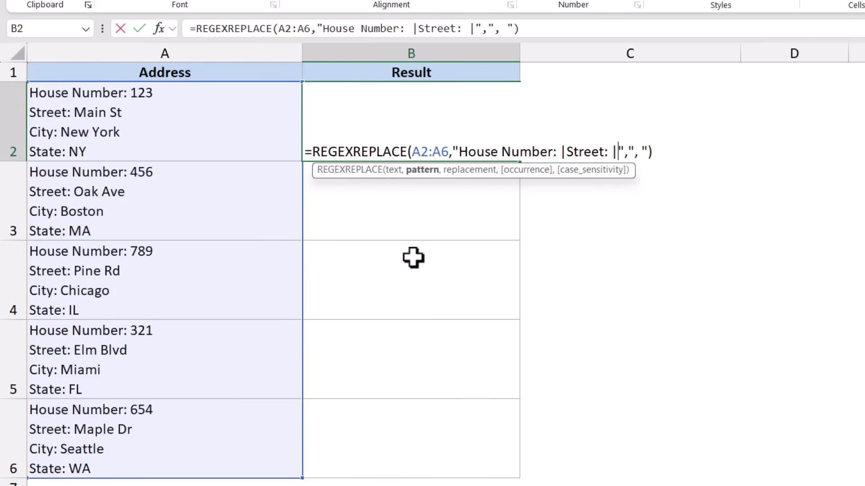
text(City)
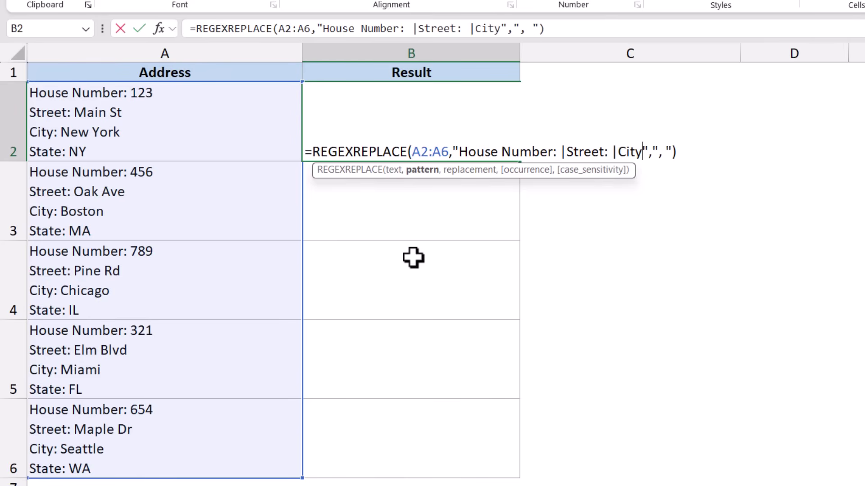
text(: |Stae)
key(BackSpace)
text(te:)
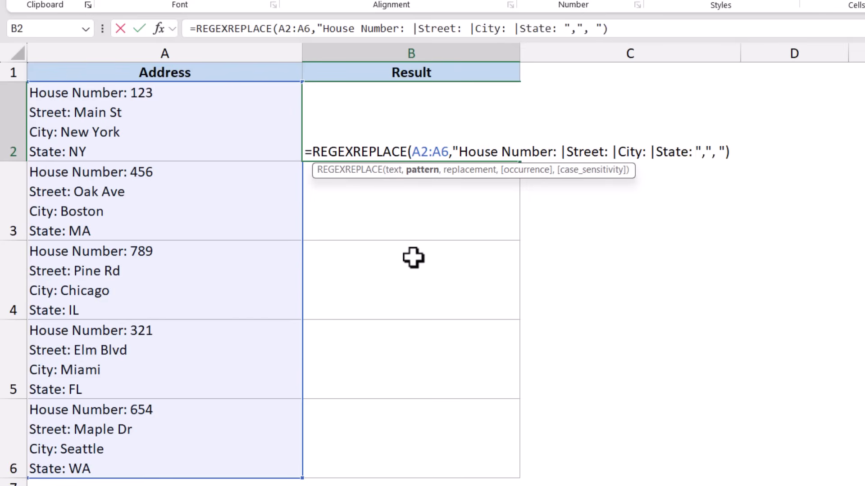
key(Return)
key(Up)
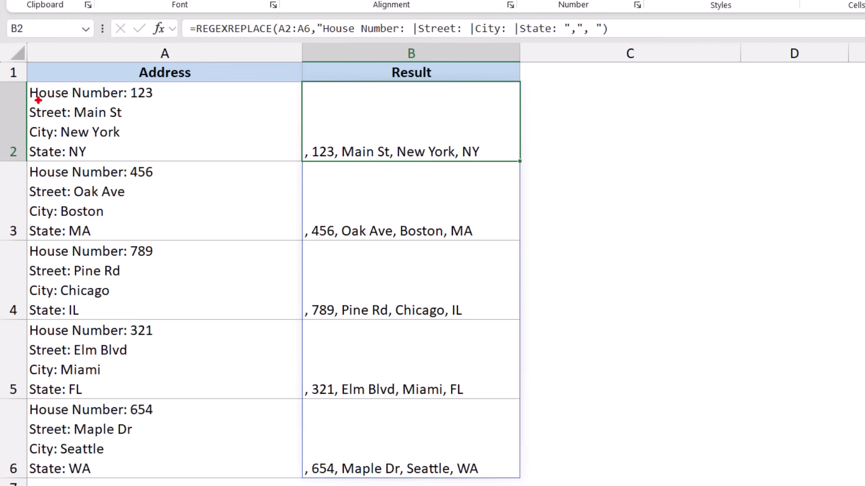
Compare the four labels in A2 with the replaced text in B2.
drag(26, 86, 138, 105)
mouse_move(28, 107)
mouse_down()
mouse_move(70, 121)
mouse_move(69, 161)
mouse_up()
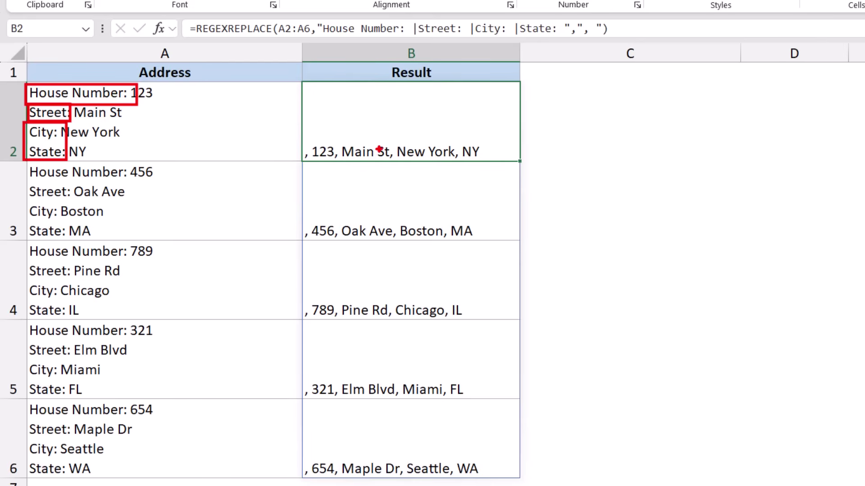
key(Escape)
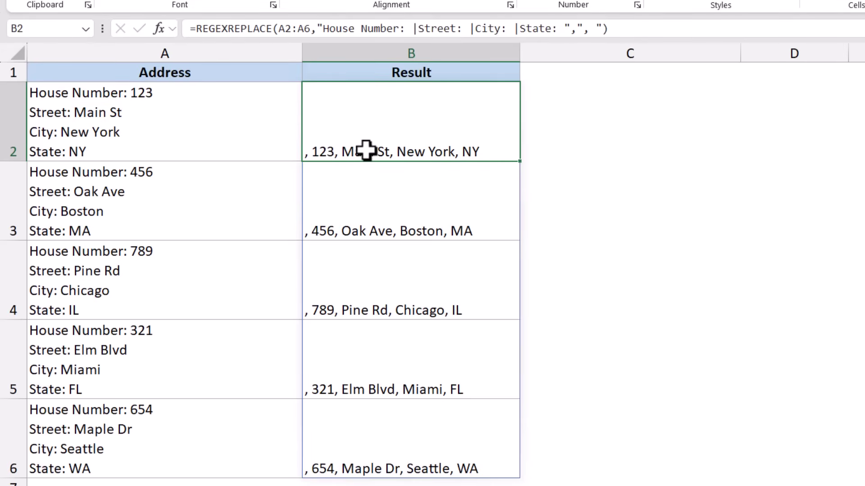
Enter =RIGHT(B2#,LEN(B2)-2) in C2 to strip the leading comma and space from the results.
click(561, 141)
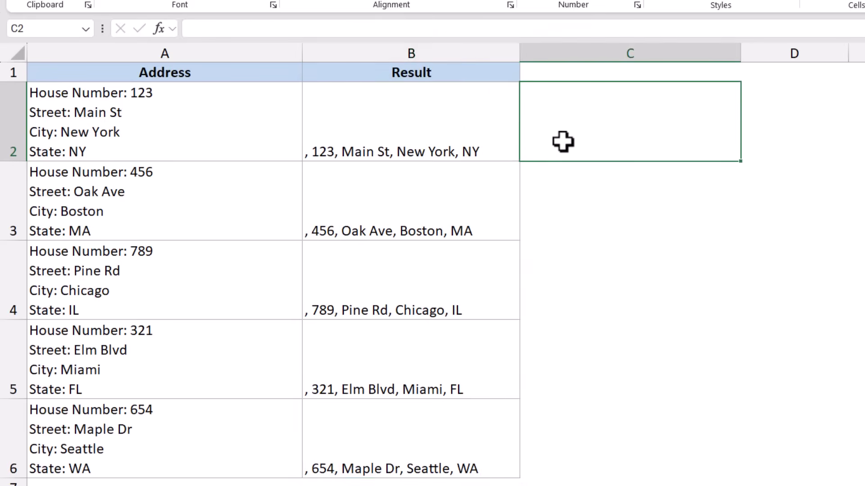
text(=right)
key(Tab)
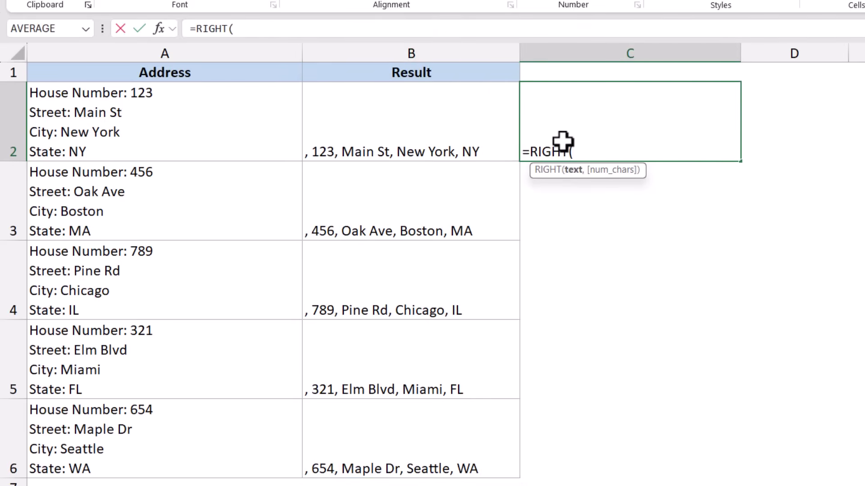
key(Left)
text(#,)
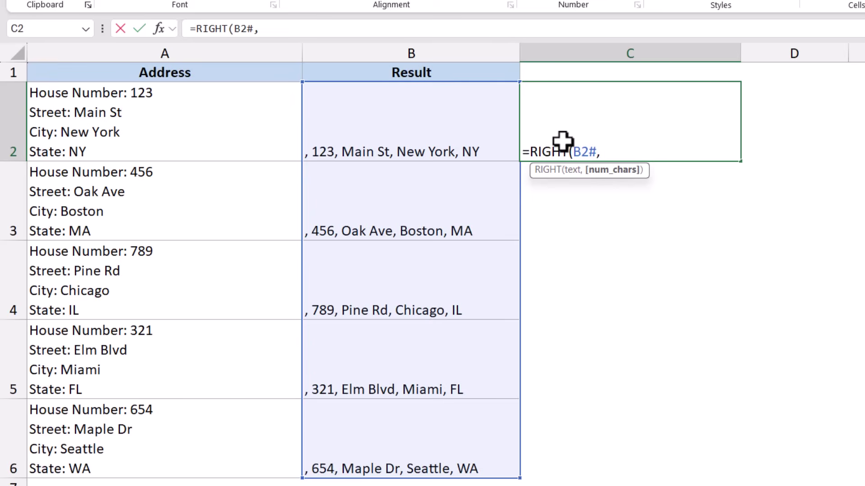
text(Len)
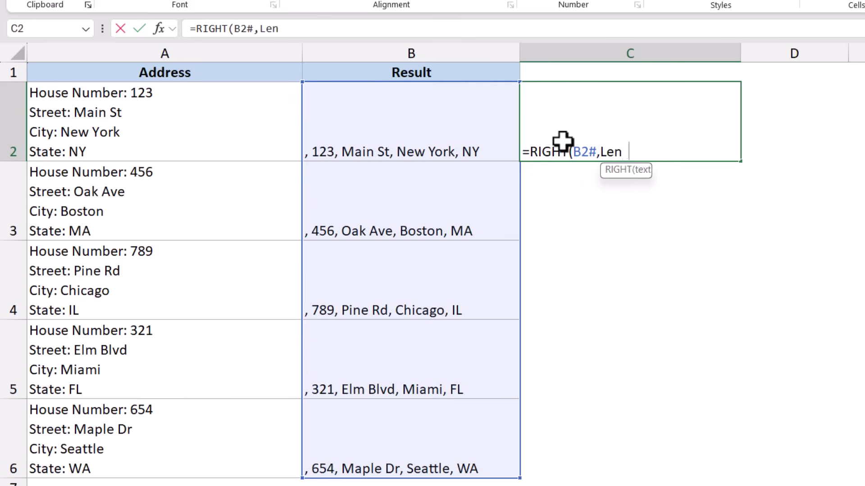
key(Tab)
key(Left)
text()-2))
key(Return)
Correct the LEN argument in C2 to the spilled range, giving =RIGHT(B2#,LEN(B2#)-2), and check the results in C2:C6.
click(563, 142)
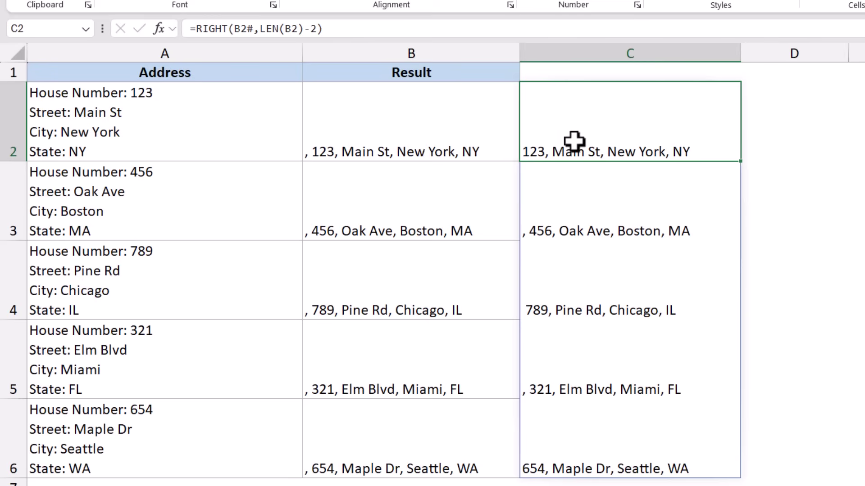
key(F2)
click(591, 152)
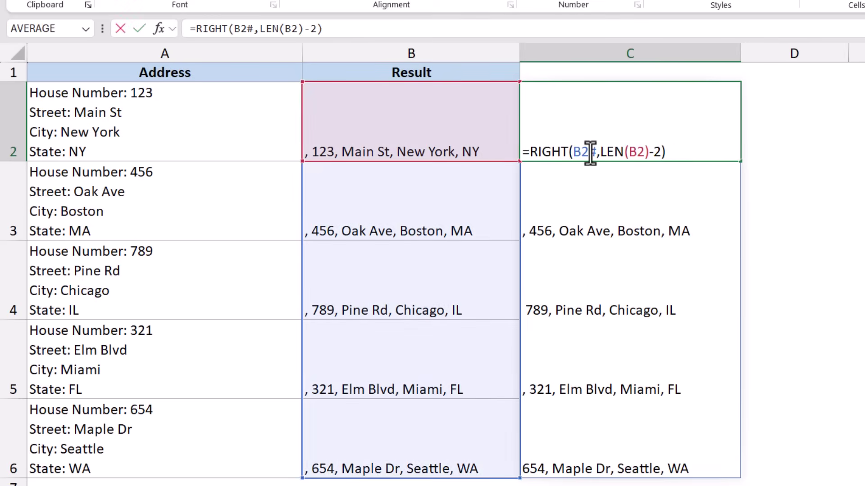
click(646, 154)
key(BackSpace)
key(BackSpace)
click(411, 154)
key(Return)
key(Up)
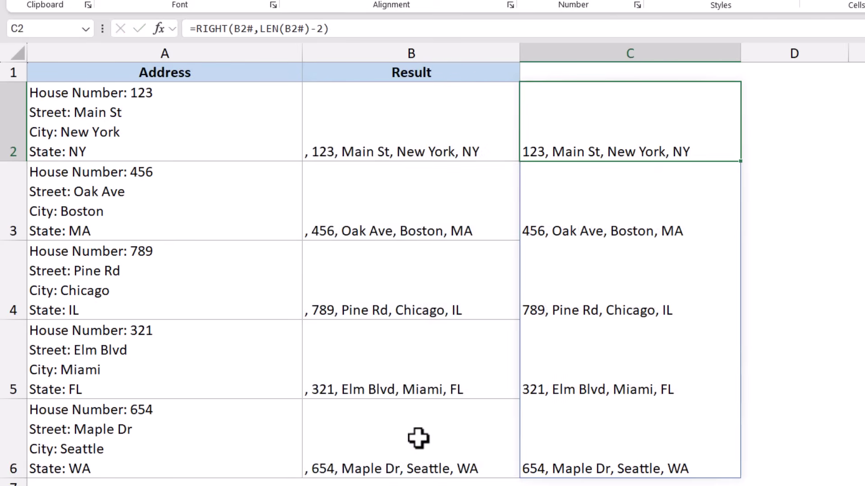
drag(571, 135, 540, 442)
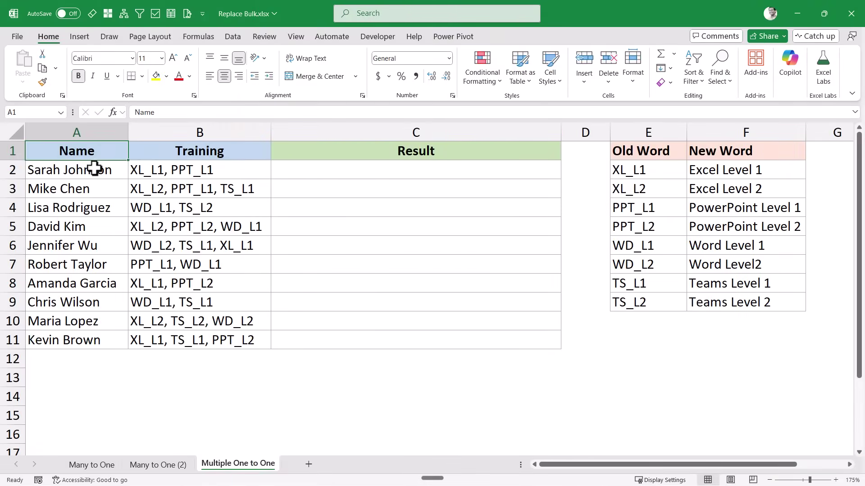
On the Multiple One to One sheet, examine the training codes in B2:B11 and the old-to-new word mapping in E2:F9.
drag(164, 173, 177, 335)
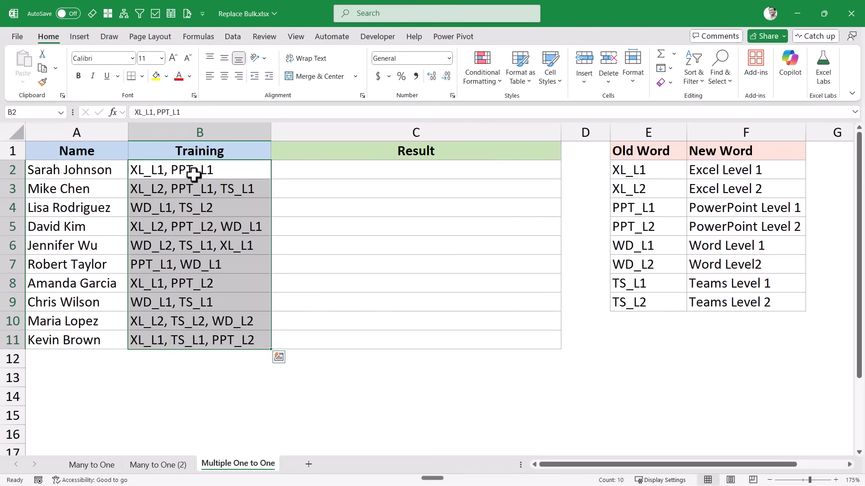
click(194, 176)
drag(704, 171, 718, 302)
drag(653, 174, 714, 296)
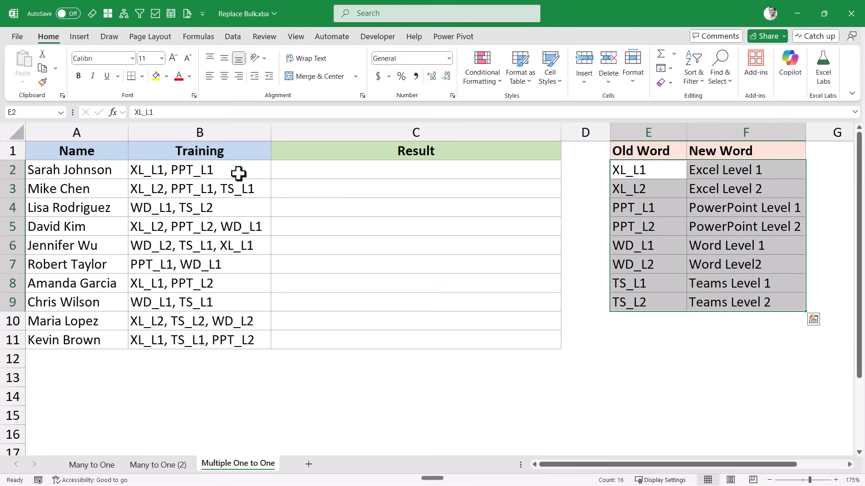
click(240, 174)
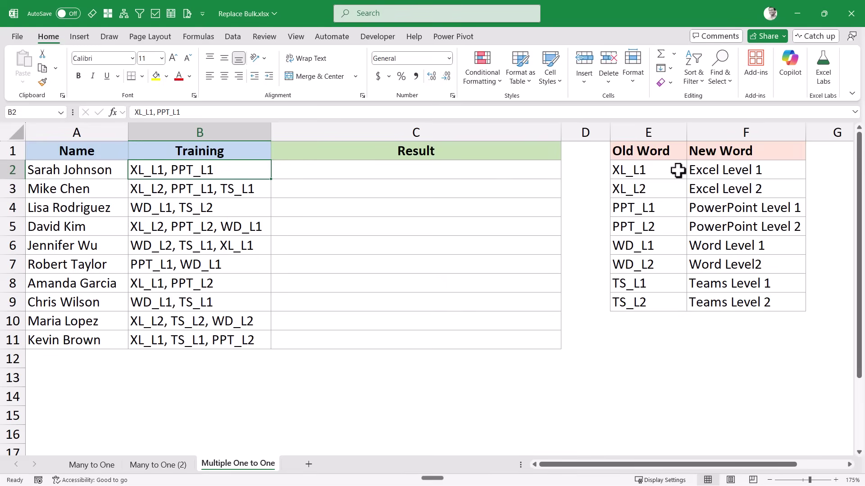
click(719, 171)
drag(674, 173, 708, 295)
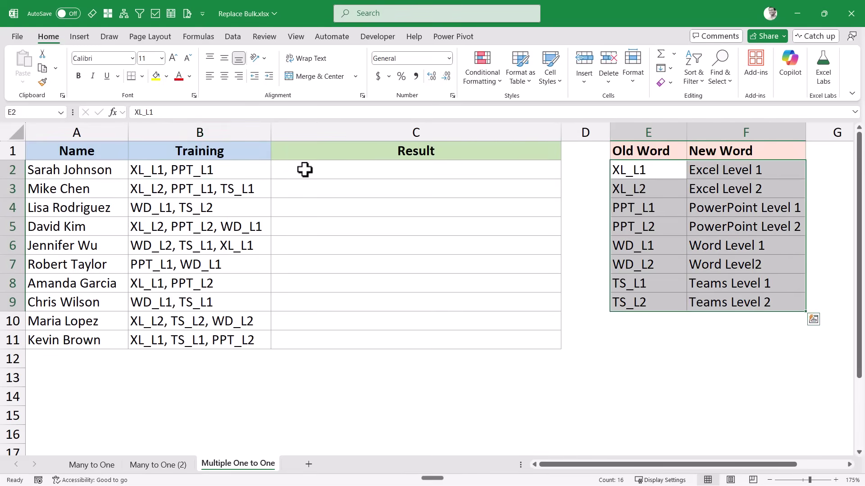
click(250, 169)
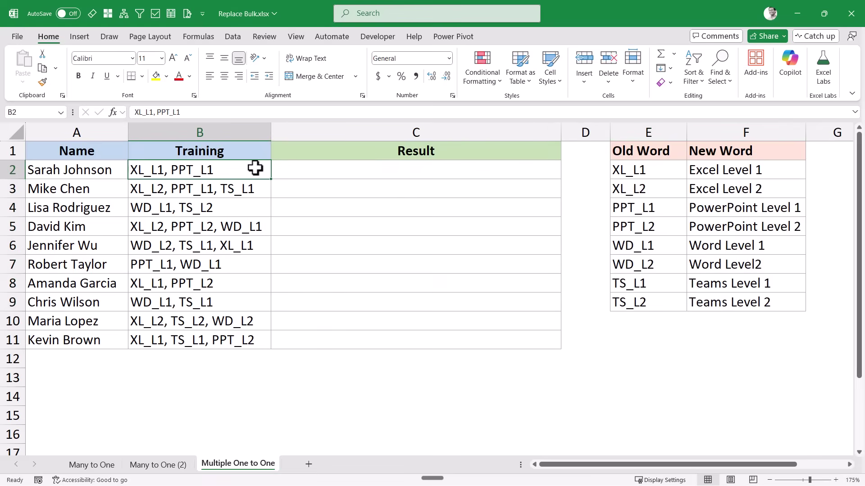
click(285, 171)
text(=redu)
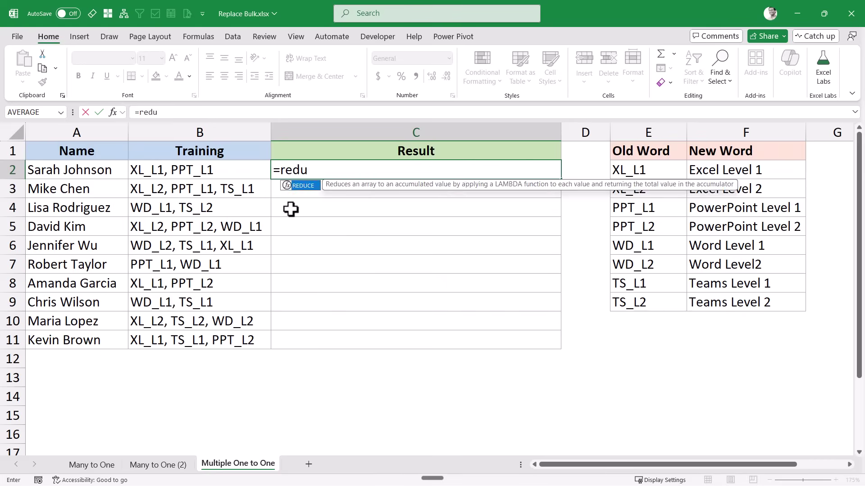
key(Tab)
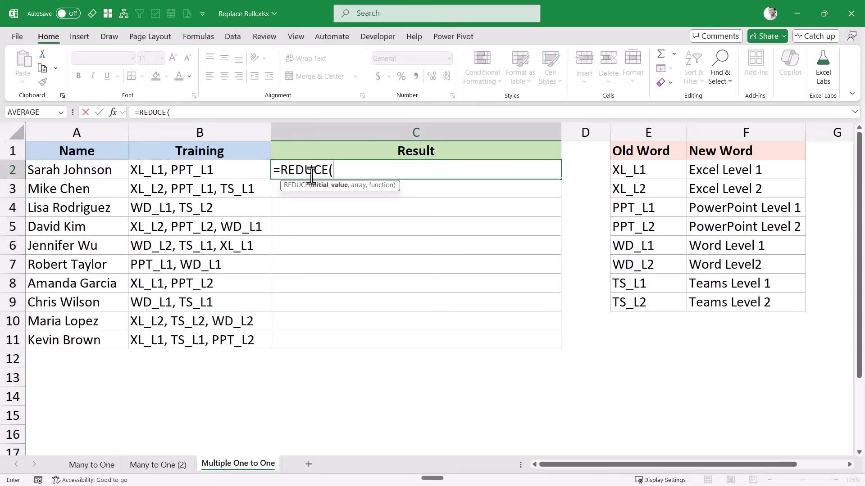
drag(280, 169, 334, 170)
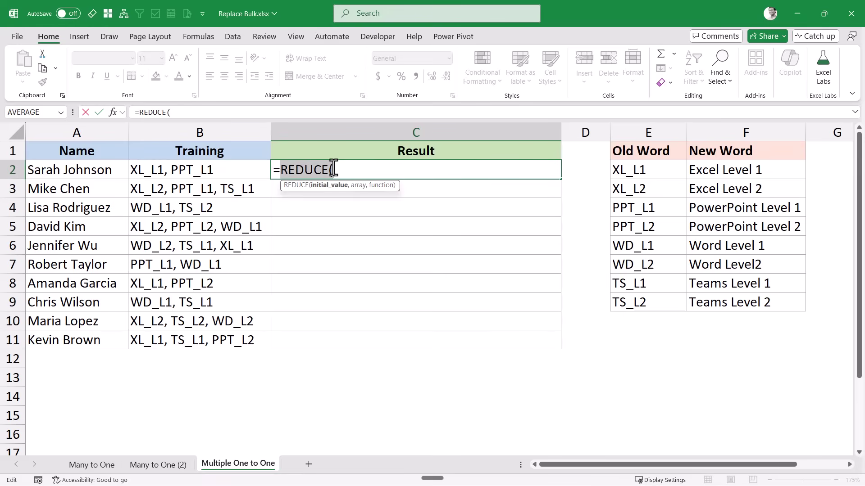
key(Escape)
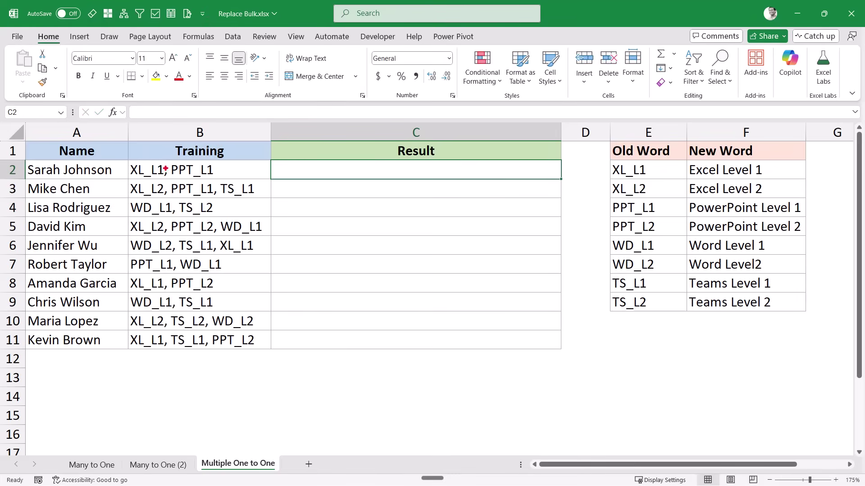
Compare the two training codes in B2 with their matching old and new words in E2:F9.
drag(119, 156, 273, 181)
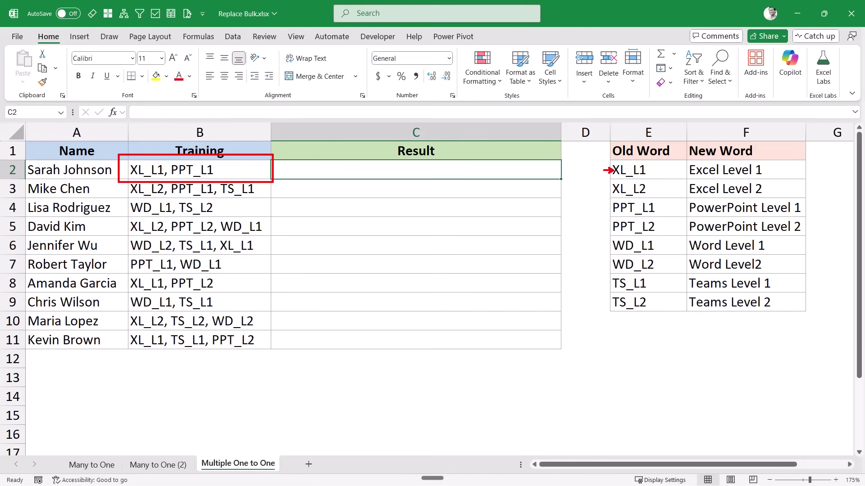
drag(684, 160, 769, 178)
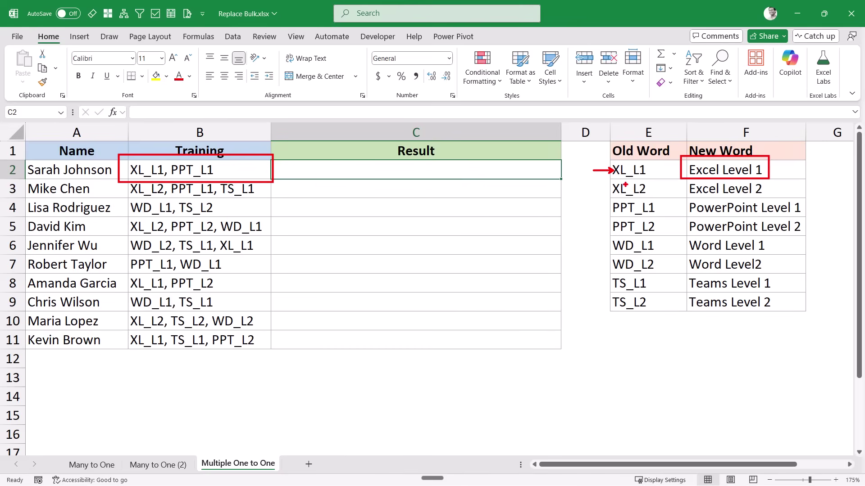
drag(608, 210, 578, 210)
mouse_move(682, 194)
mouse_down()
mouse_move(828, 215)
mouse_move(808, 220)
mouse_up()
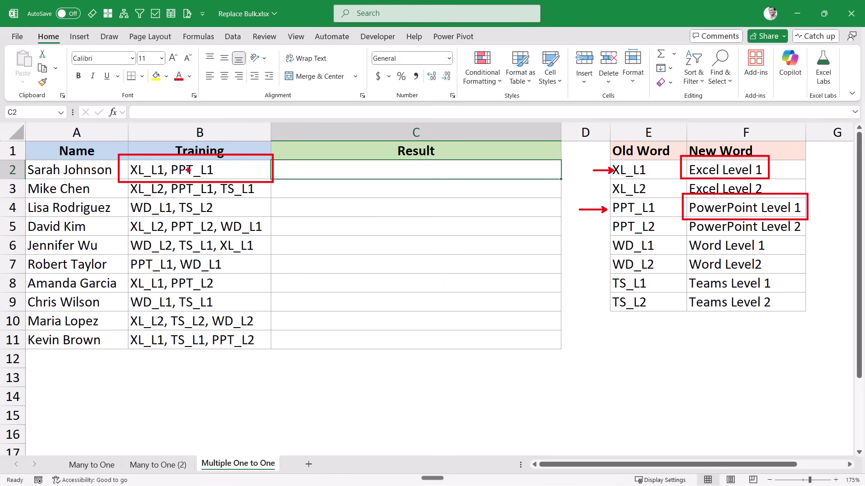
mouse_move(606, 157)
mouse_down()
mouse_move(743, 157)
mouse_move(604, 209)
mouse_up()
key(Escape)
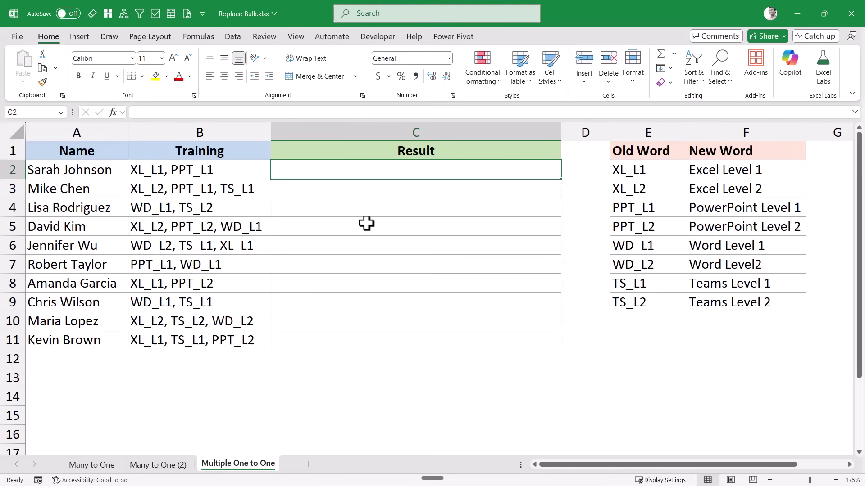
Start a REDUCE formula in C2 with B2:B11 as the initial value, E2:E9 as the array and LAMBDA(acc,curr, as the function.
text(=redu)
key(Tab)
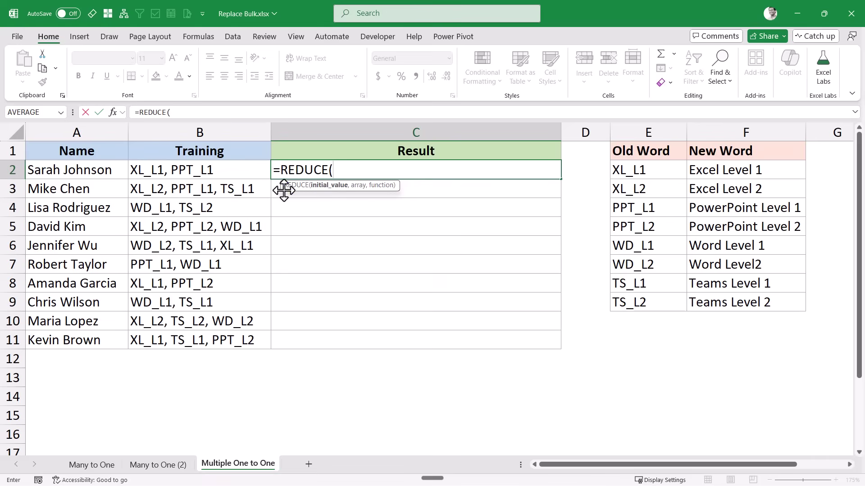
click(219, 169)
drag(219, 170, 215, 340)
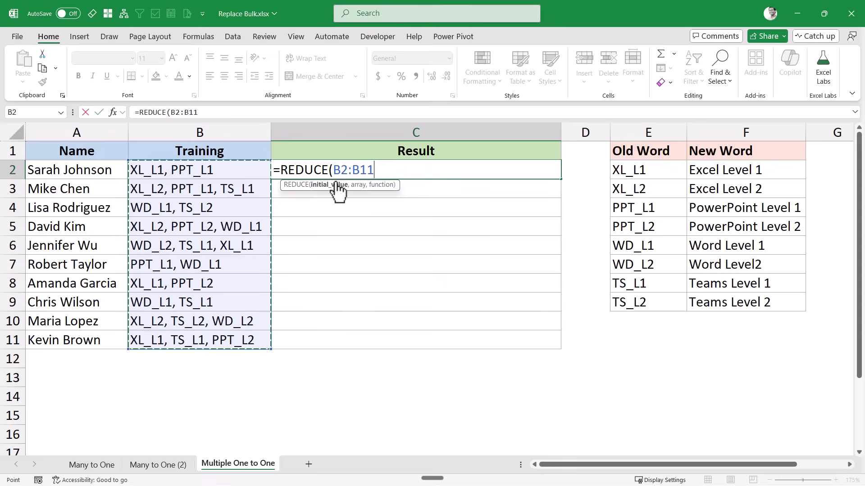
text(,)
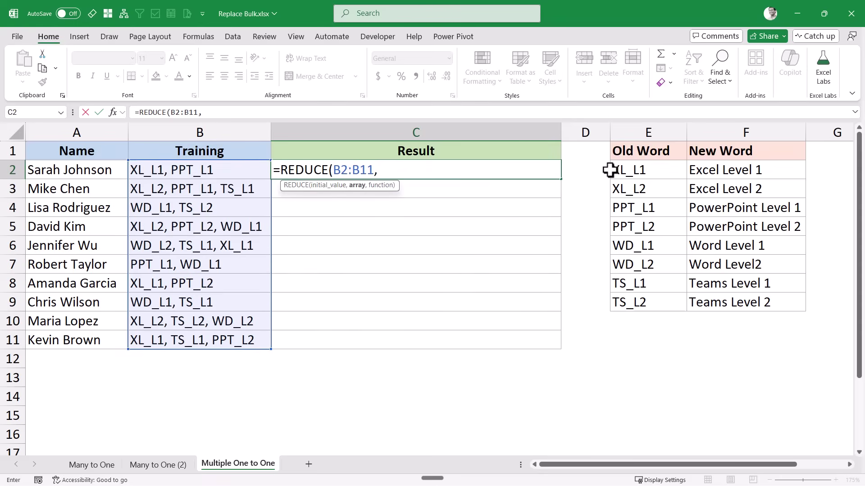
drag(612, 170, 629, 300)
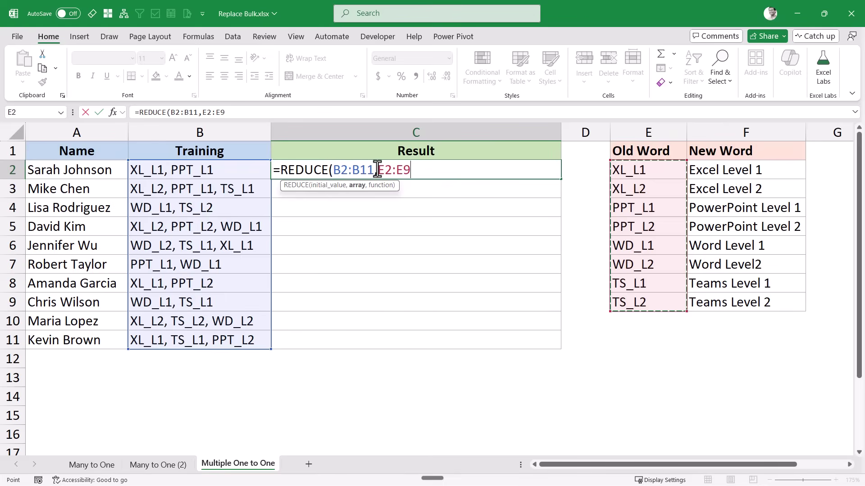
drag(378, 170, 411, 169)
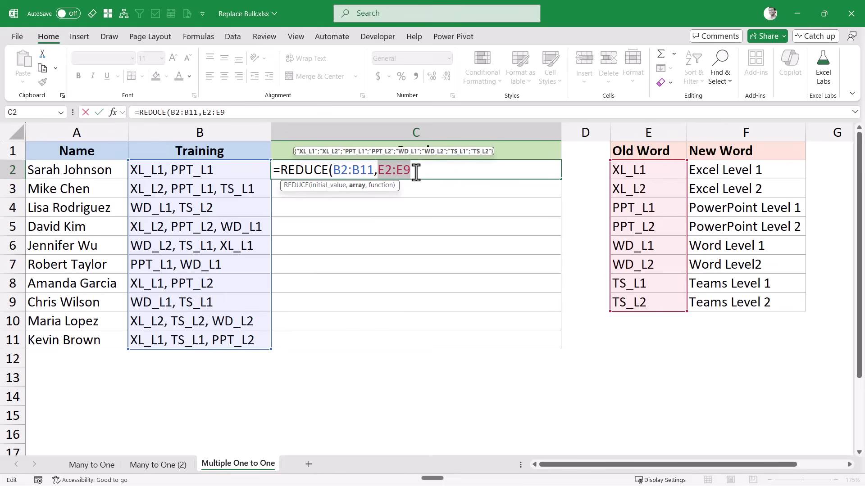
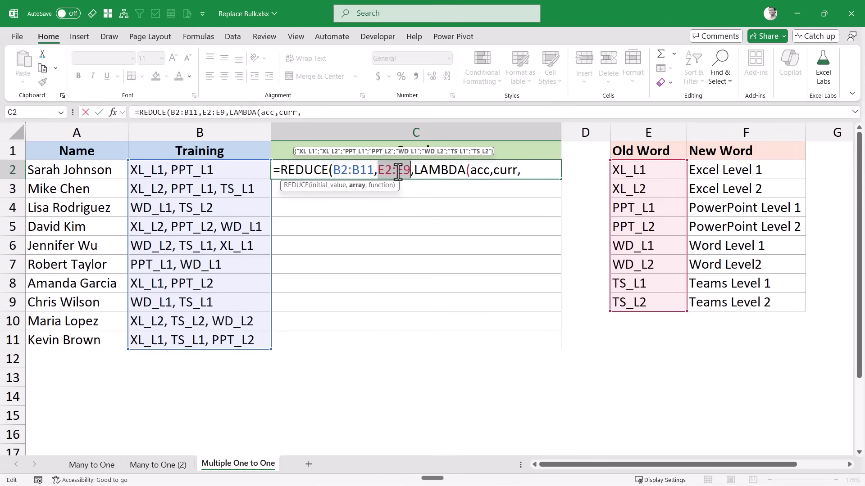
Add a SUBSTITUTE calculation inside the LAMBDA, with acc as the text and curr as the old text.
drag(494, 171, 511, 171)
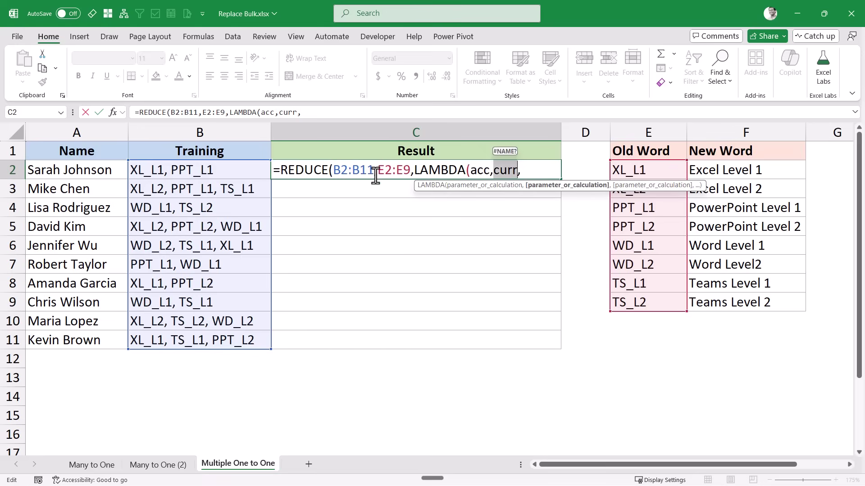
drag(378, 171, 408, 171)
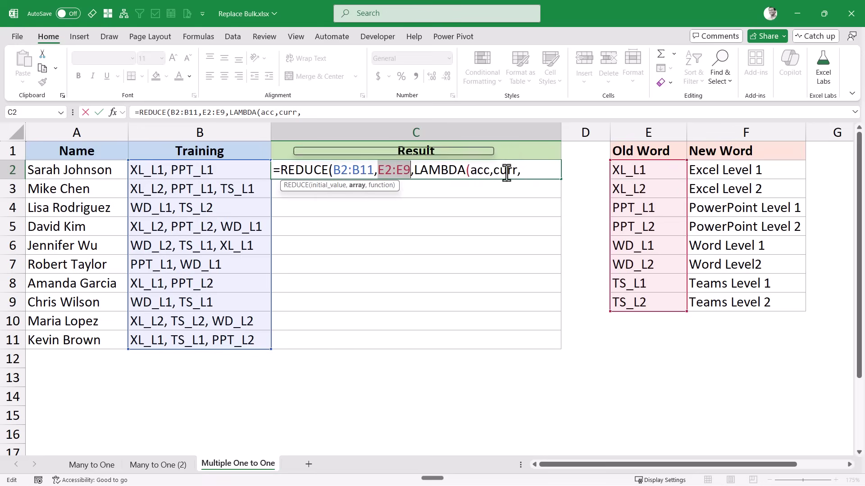
click(525, 171)
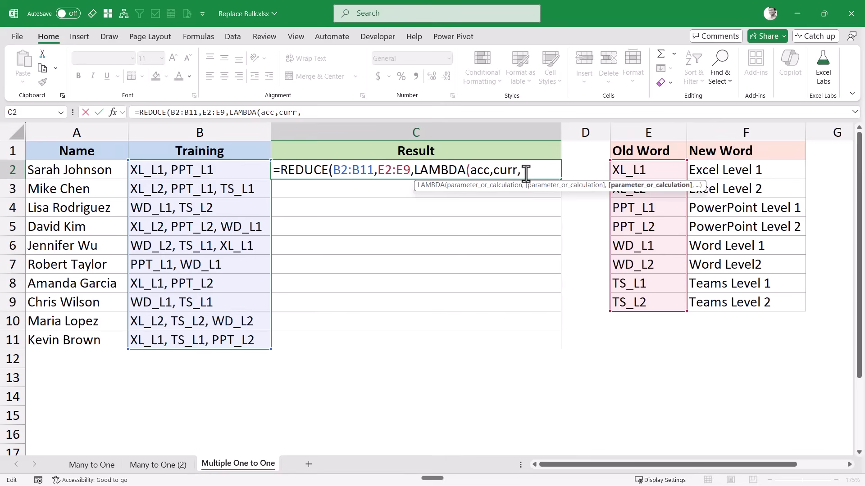
text(subs)
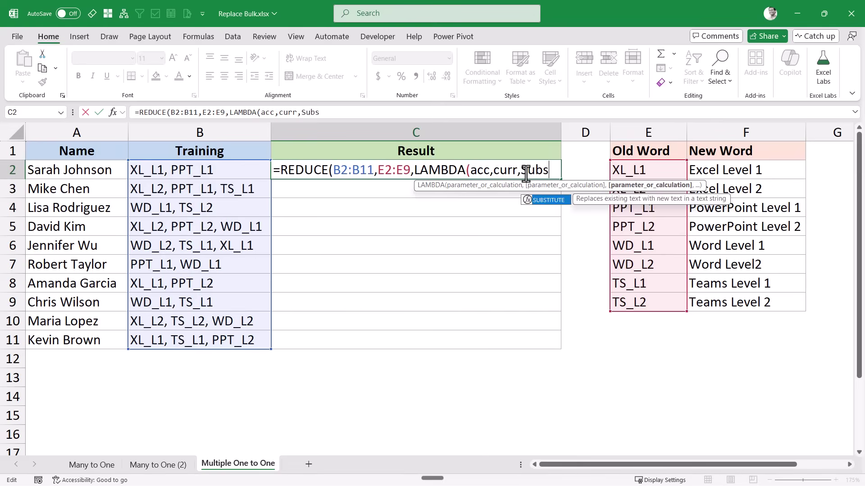
key(Tab)
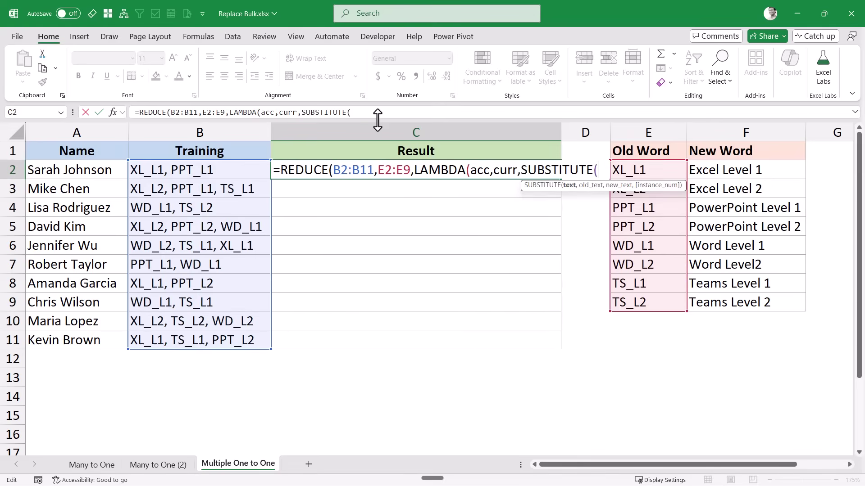
drag(377, 120, 376, 152)
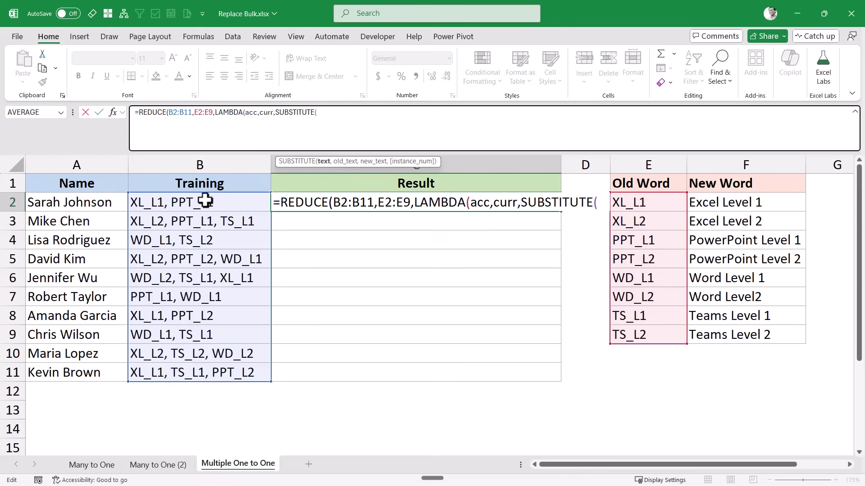
text(acc,)
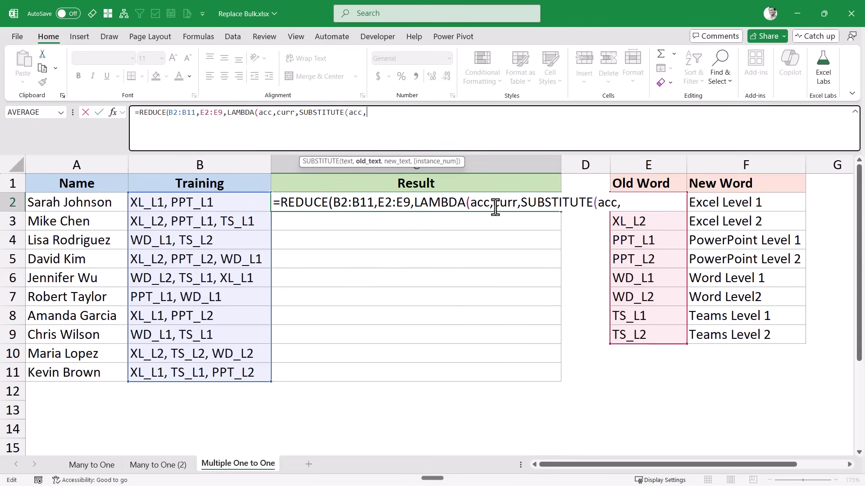
text(cur)
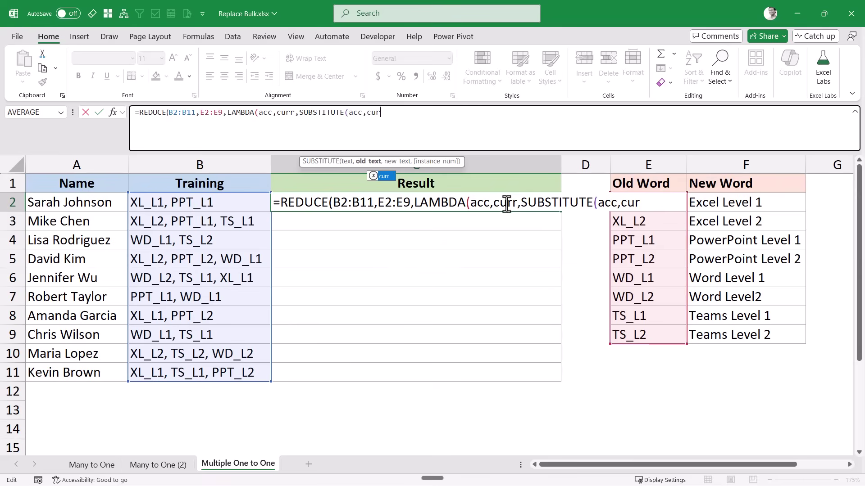
text(r,)
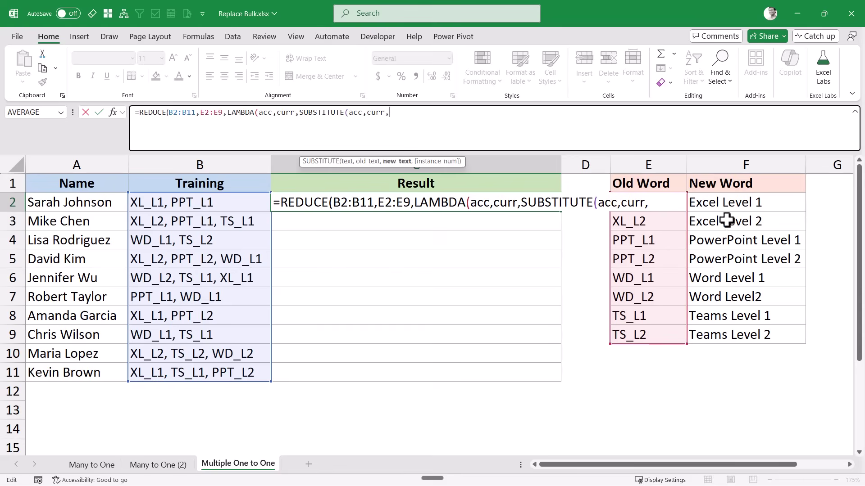
Supply the new text with XLOOKUP(curr,E2:E9,F2:F9), close all parentheses and enter the formula in C2.
text(XLOOKUP()
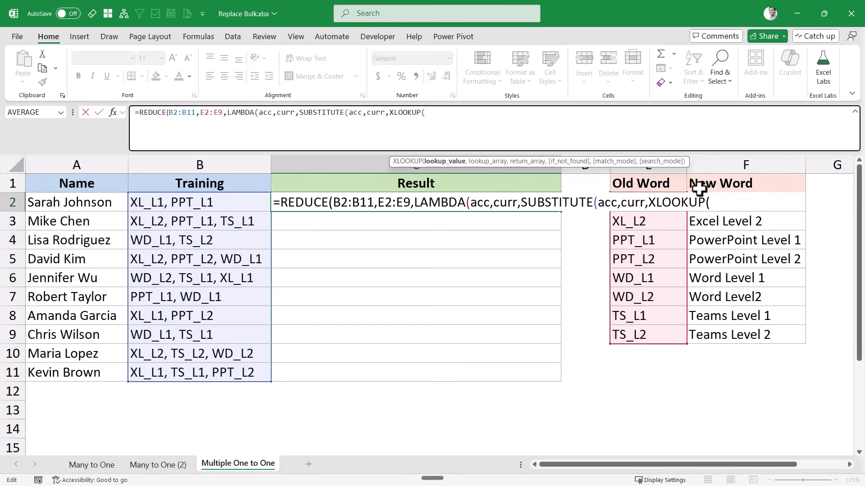
text(curr,)
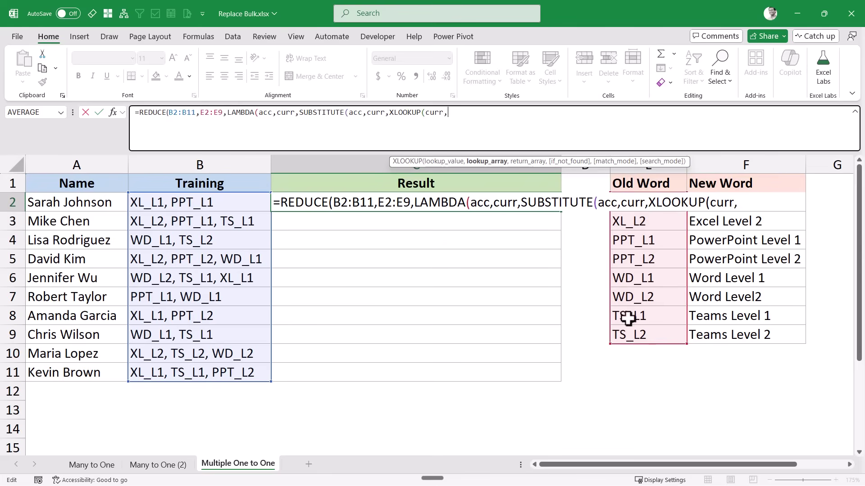
drag(634, 335, 632, 210)
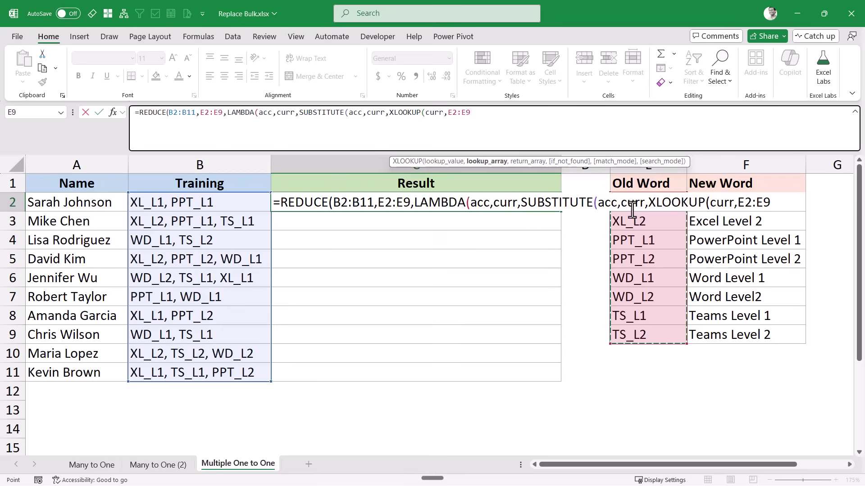
text(,)
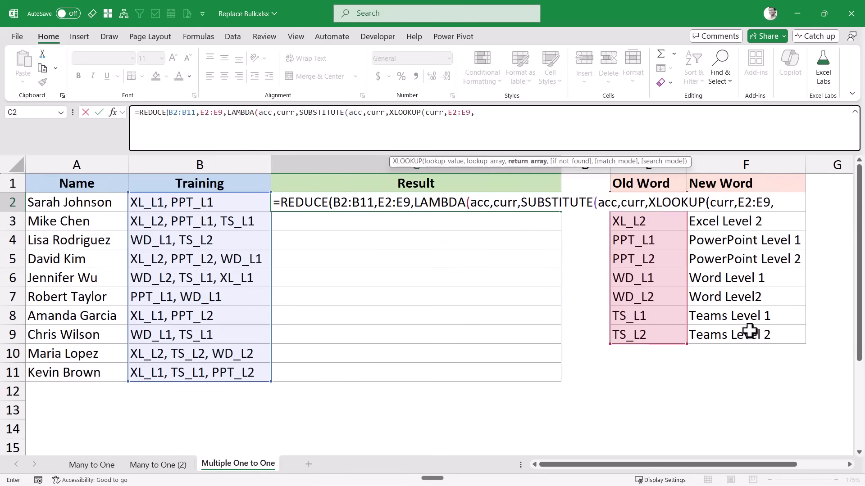
drag(749, 333, 745, 203)
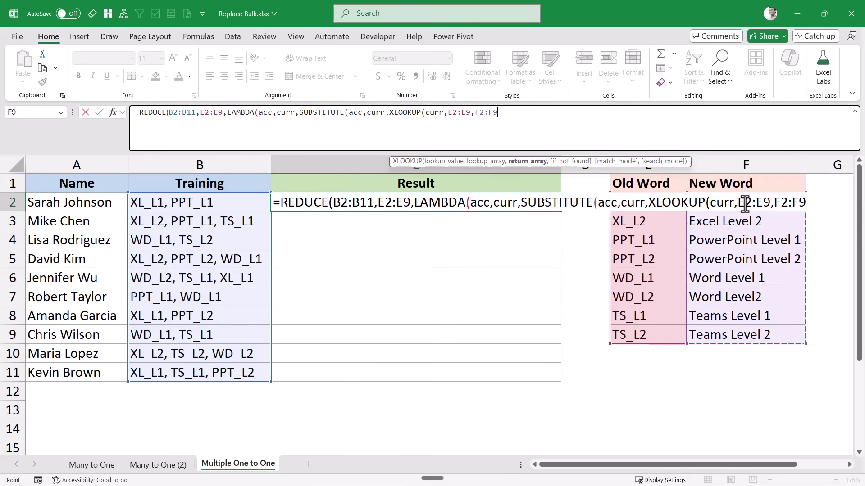
text())))
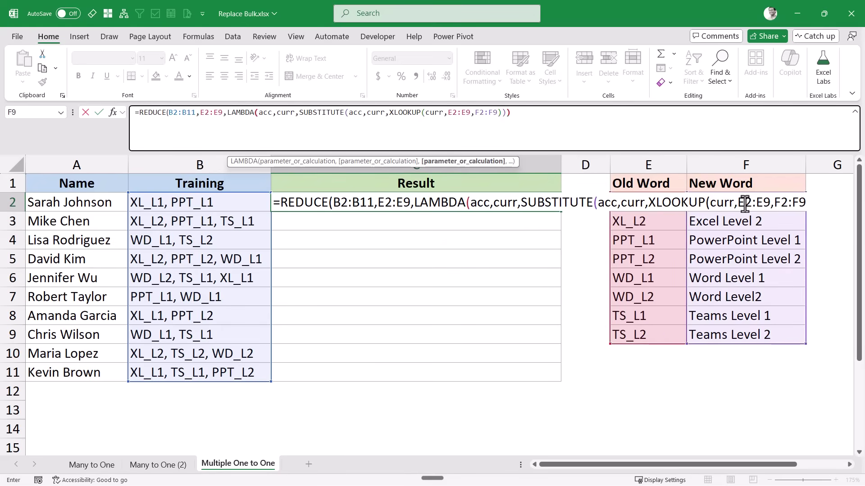
text())
key(Return)
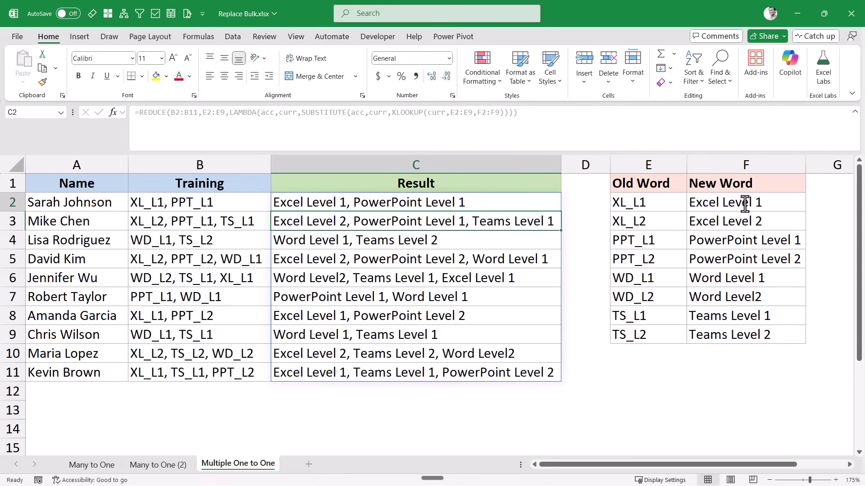
key(Up)
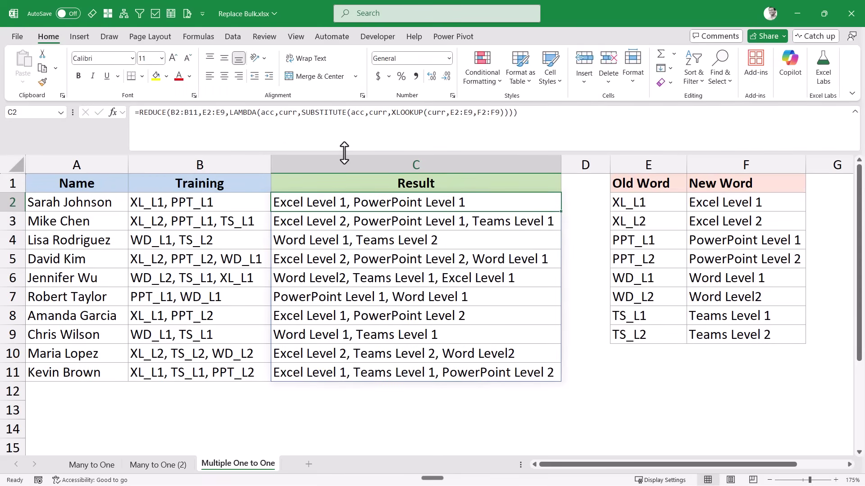
drag(345, 153, 346, 130)
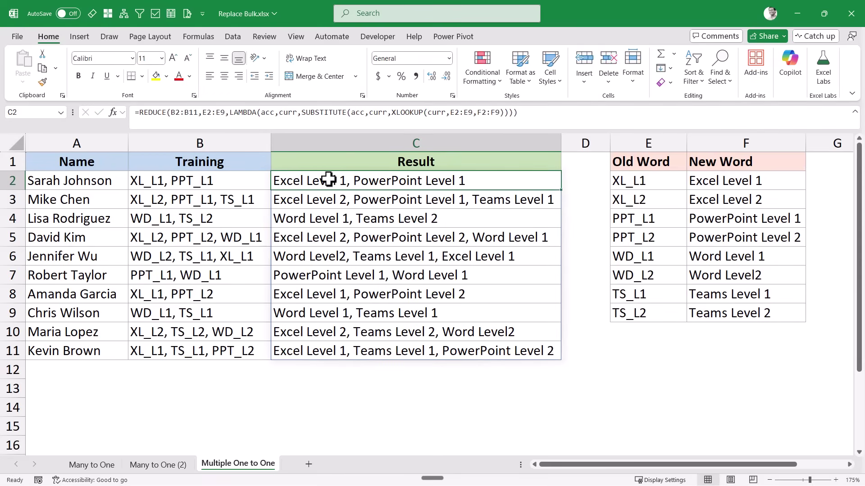
Examine the initial value B2:B11, the array E2:E9 and the LAMBDA's acc parameter in C2's REDUCE formula.
click(220, 183)
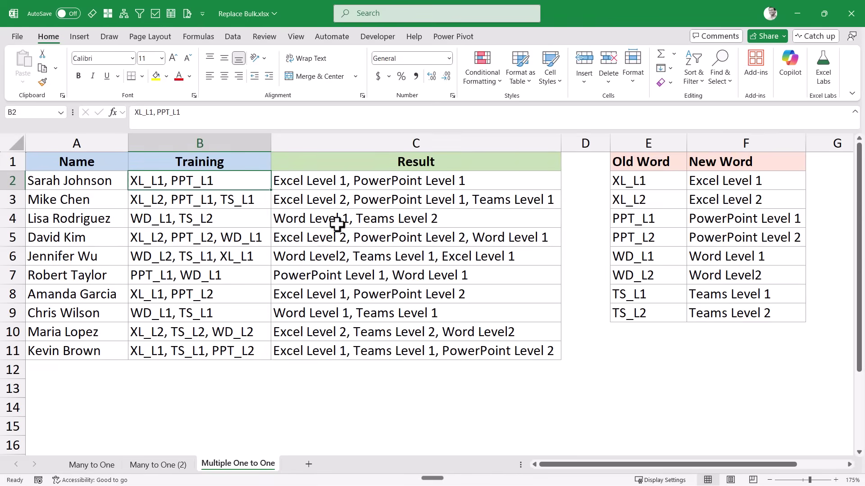
click(331, 182)
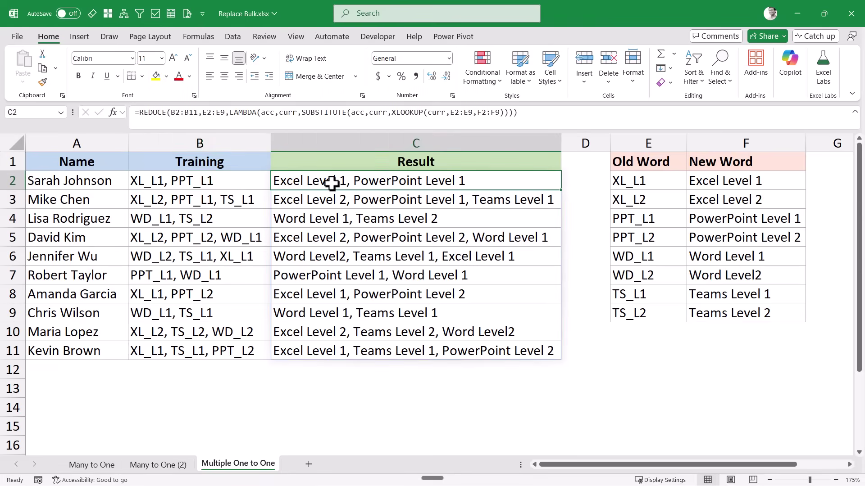
key(F2)
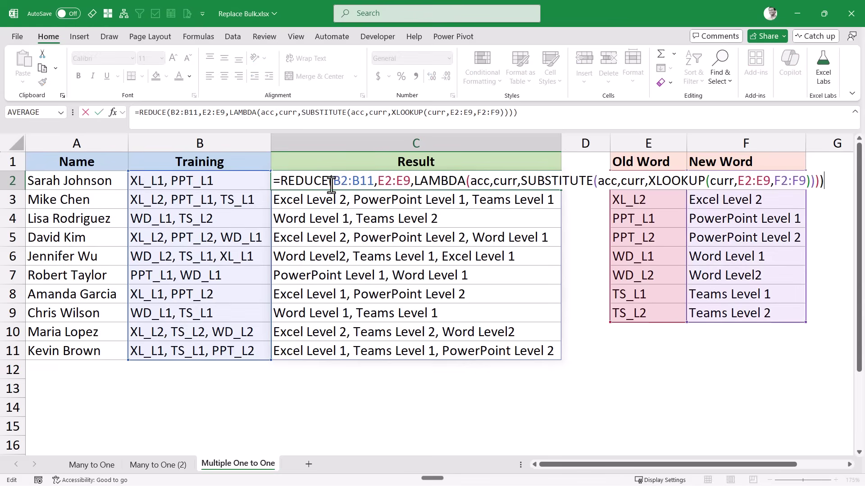
drag(333, 181, 373, 182)
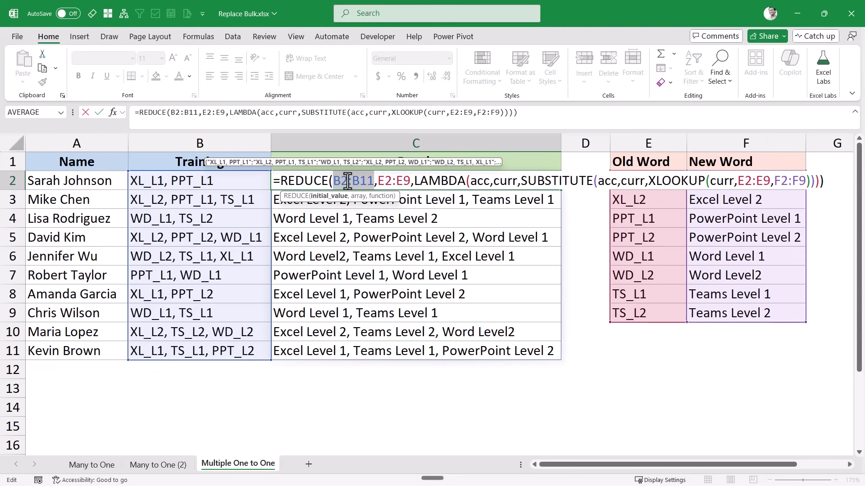
drag(379, 181, 411, 179)
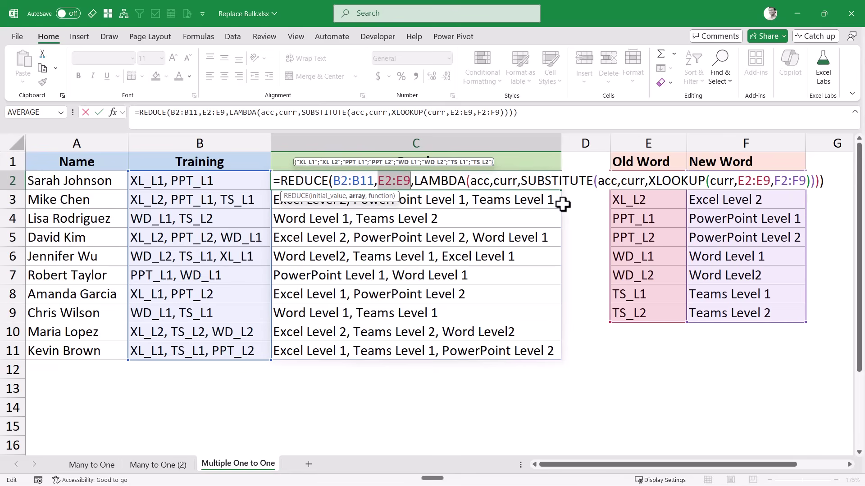
click(471, 180)
double_click(478, 181)
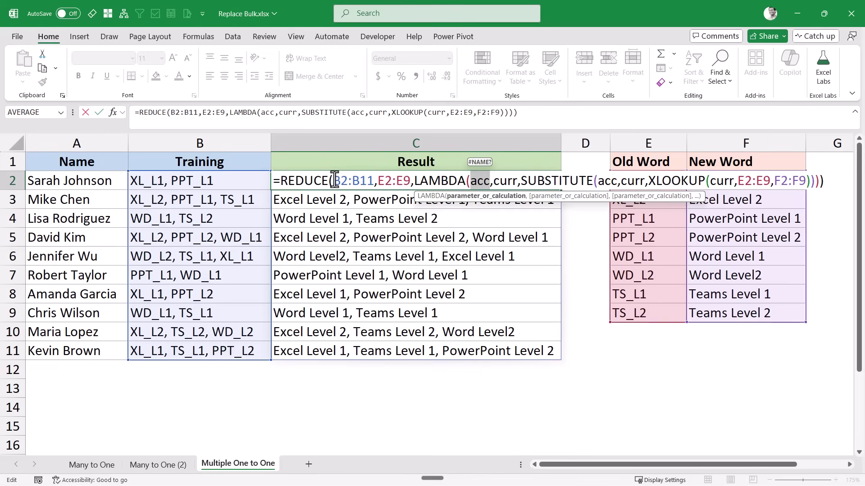
drag(334, 181, 369, 180)
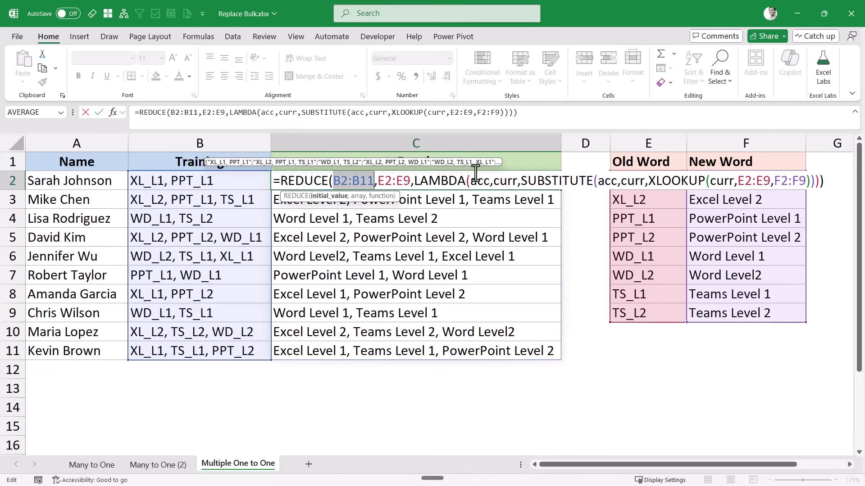
drag(470, 181, 490, 181)
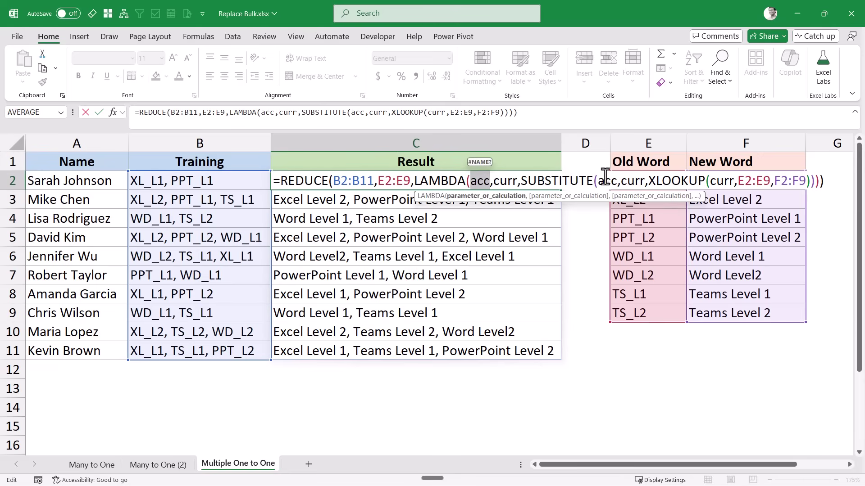
key(Return)
Step through the old words in E2:E4 and relate them to SUBSTITUTE's acc text argument in C2.
click(637, 181)
click(637, 197)
click(639, 218)
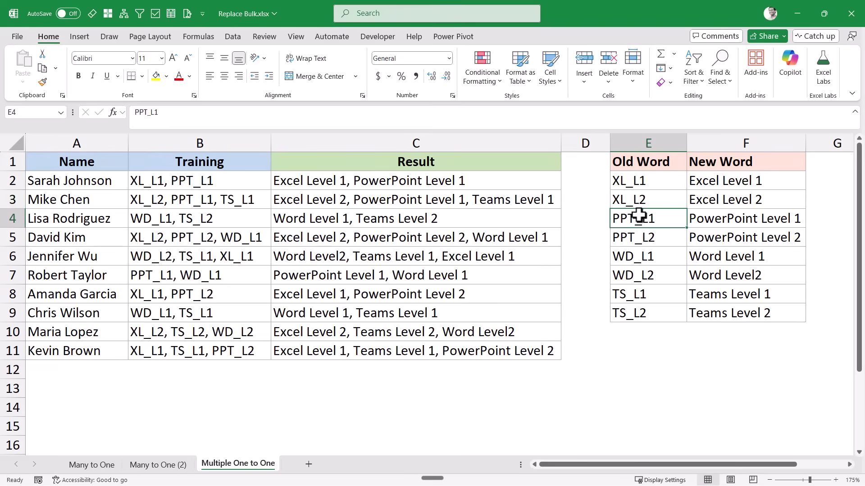
double_click(451, 180)
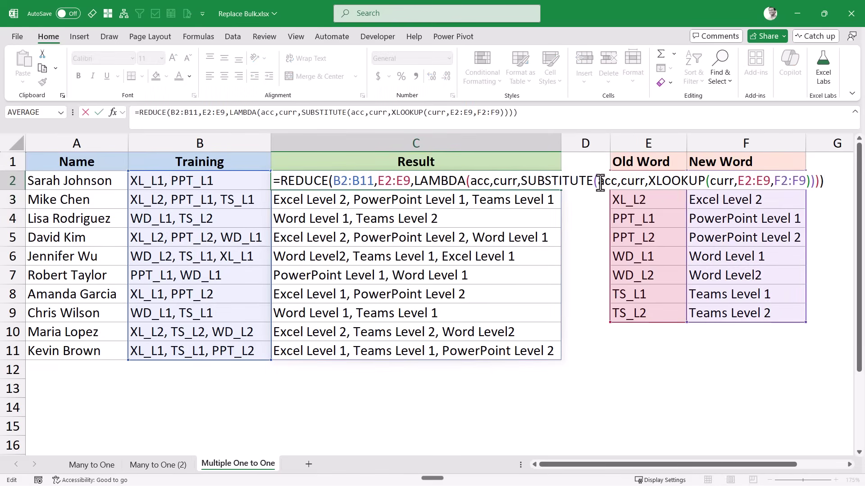
drag(599, 185, 617, 183)
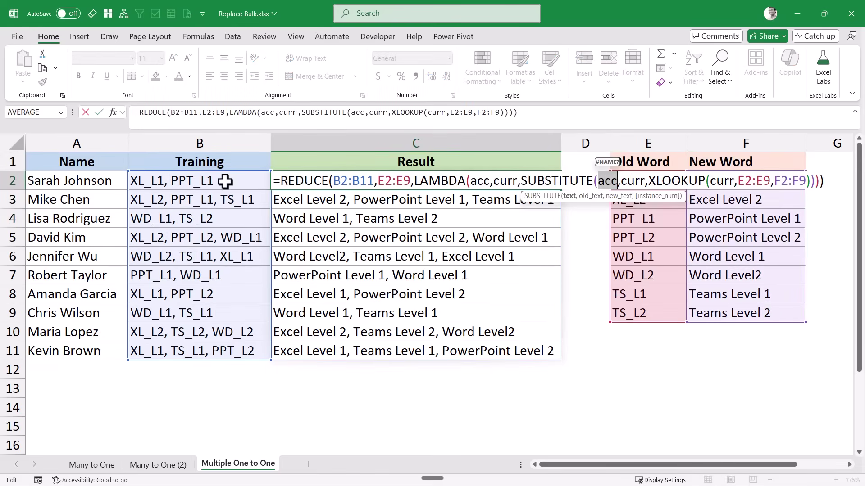
key(Escape)
click(641, 180)
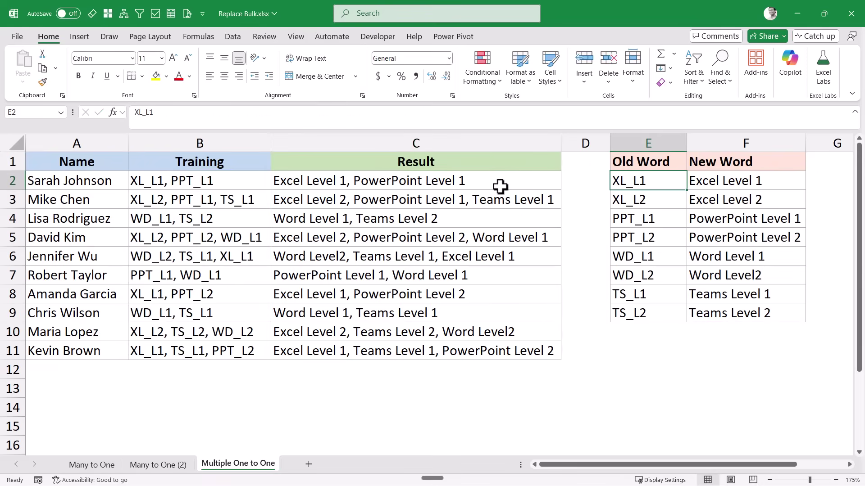
Compare the REDUCE formula in C2 with the new word in F2 and the training codes in B2.
click(500, 187)
key(F2)
key(Escape)
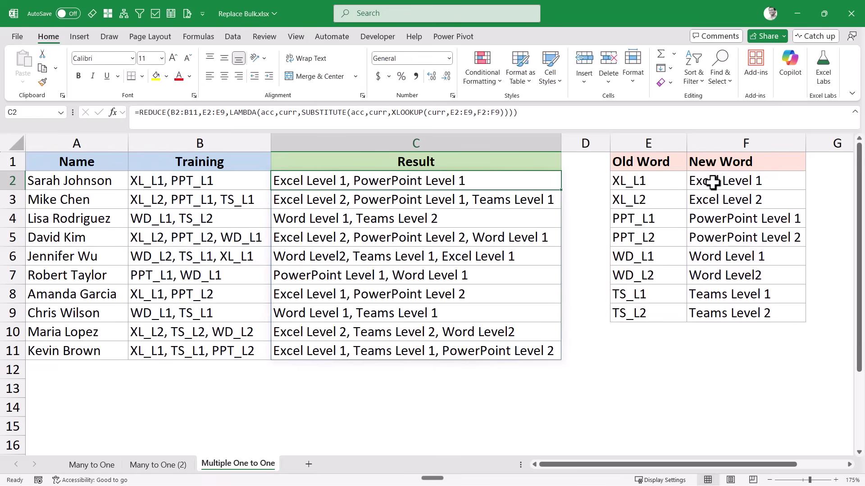
click(720, 183)
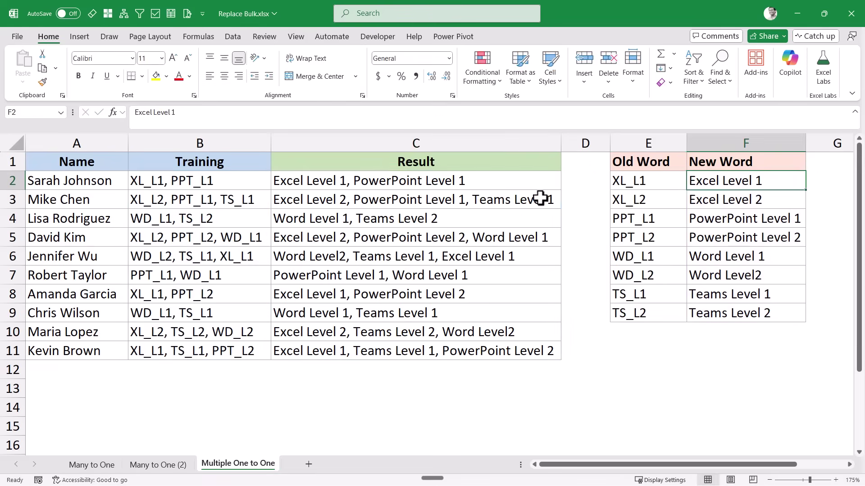
click(156, 181)
click(437, 180)
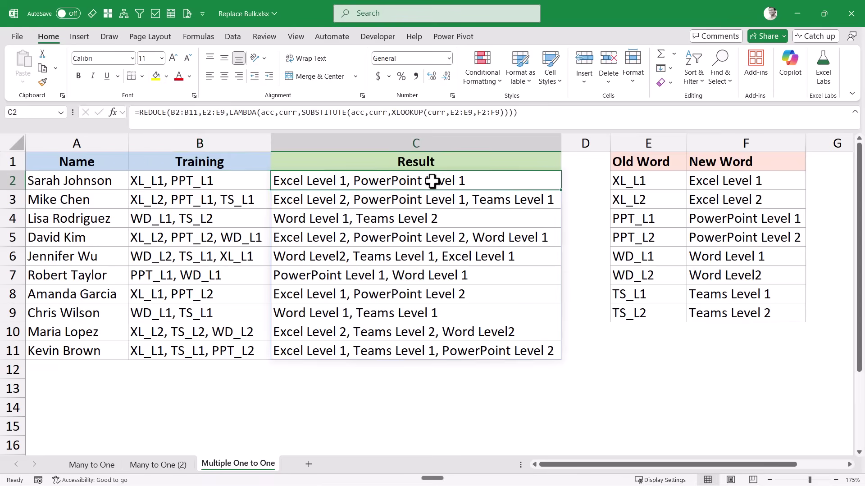
key(F2)
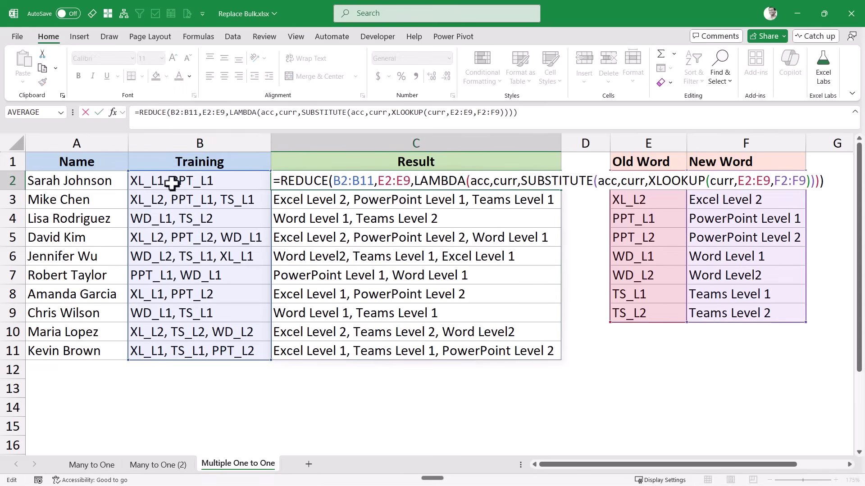
key(ctrl+Return)
click(198, 182)
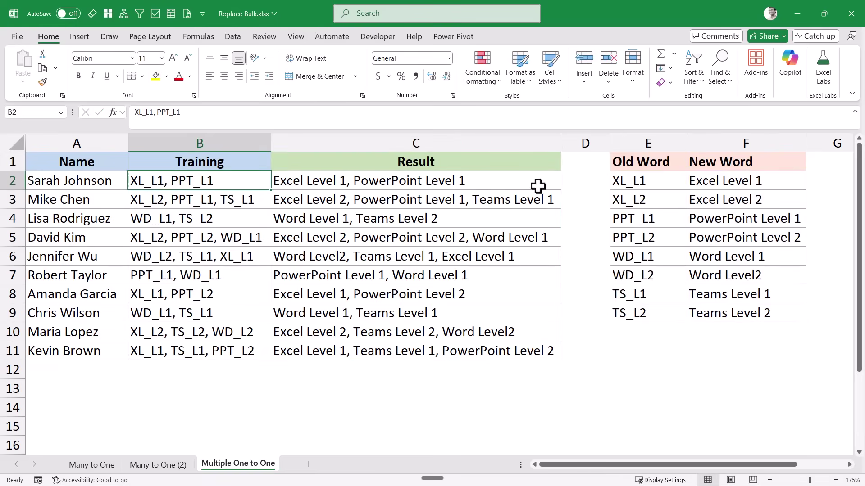
Relate the LAMBDA's curr parameter in C2 to the word pair in E2:F2 and the old words in E2:E9.
drag(646, 183, 709, 180)
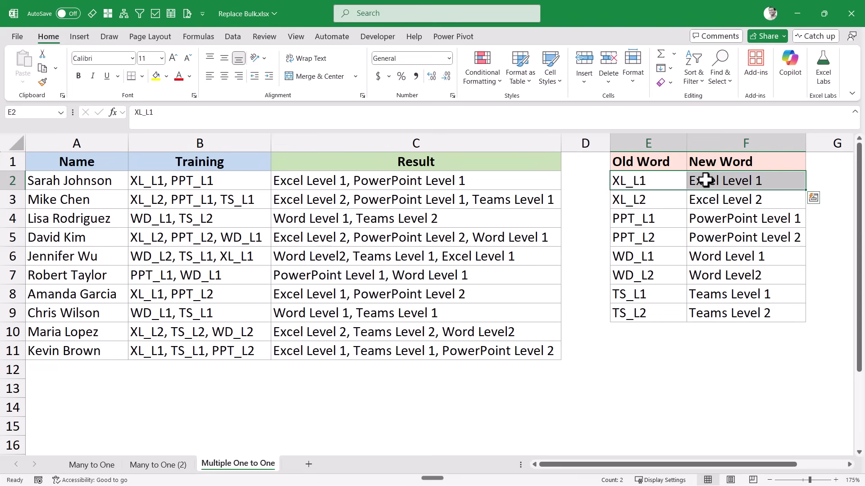
click(512, 185)
double_click(512, 185)
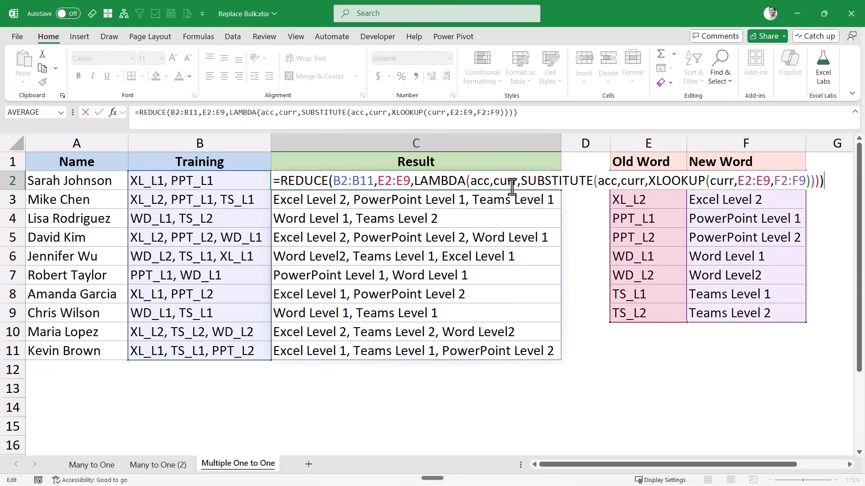
key(ctrl+Return)
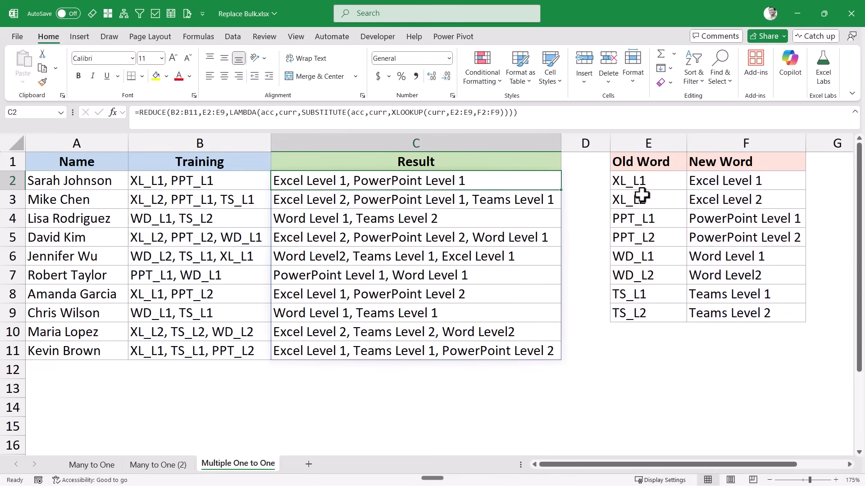
double_click(516, 185)
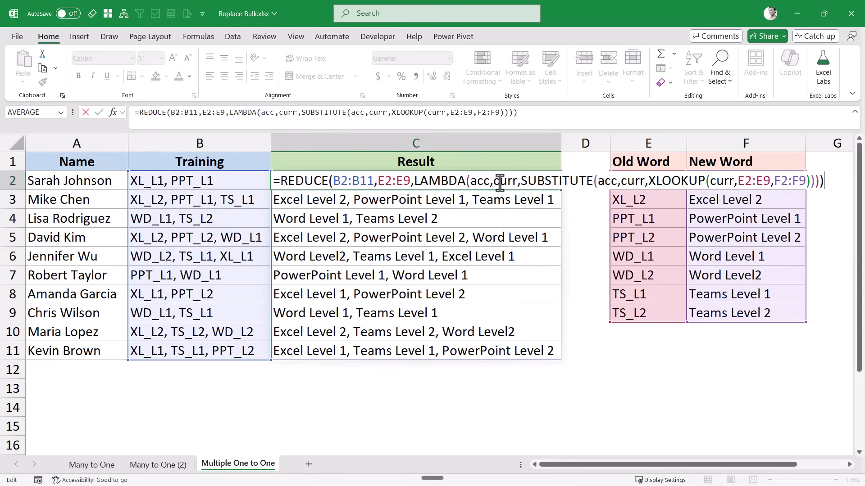
drag(484, 183, 518, 181)
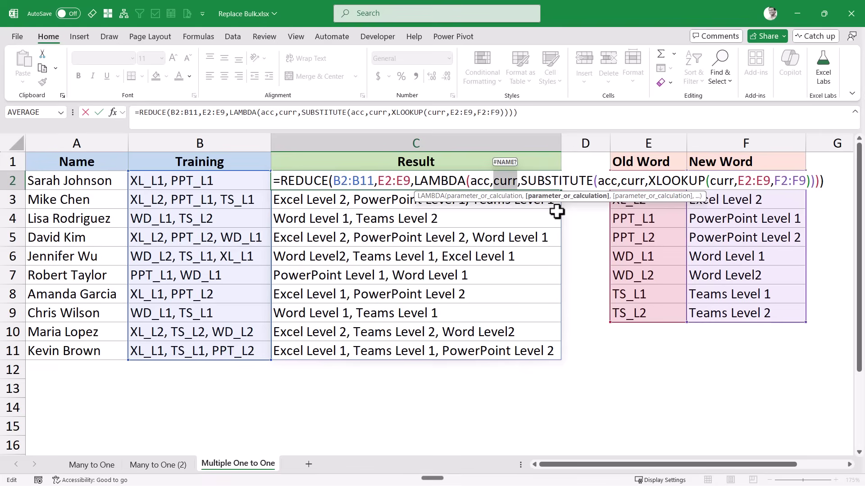
key(Escape)
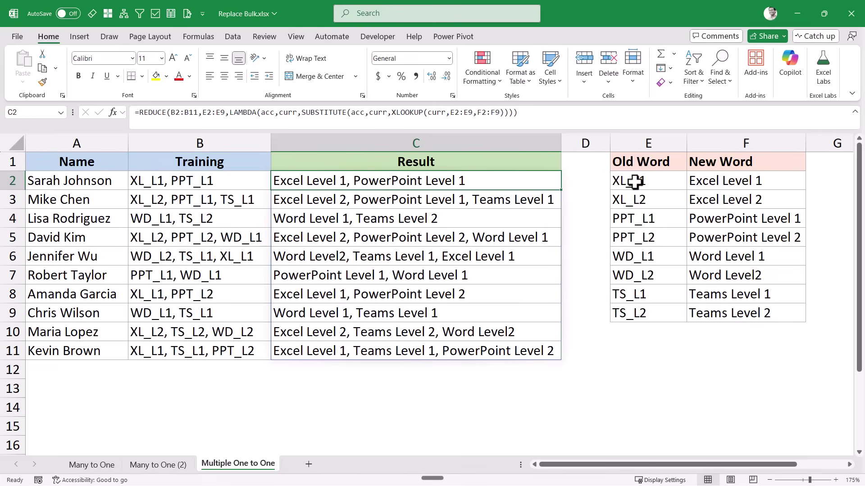
drag(637, 182, 637, 305)
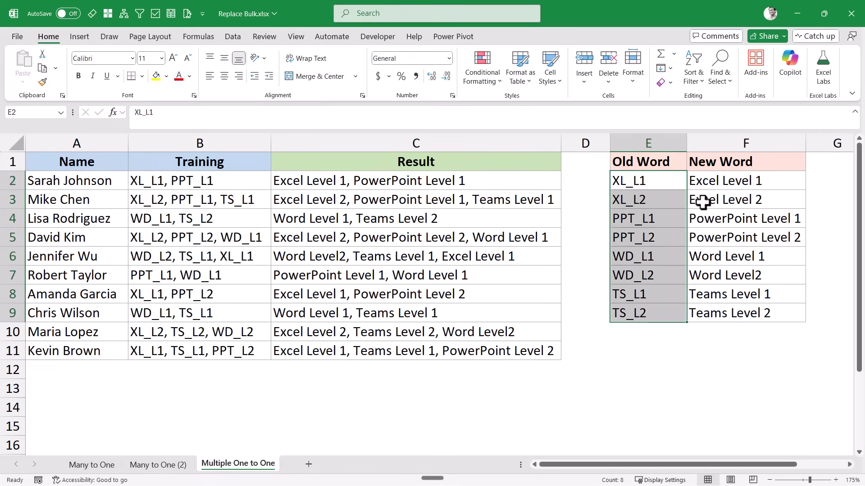
Review the initial value reference in C2's formula against the training codes and inspect the results in C2:C11.
click(294, 182)
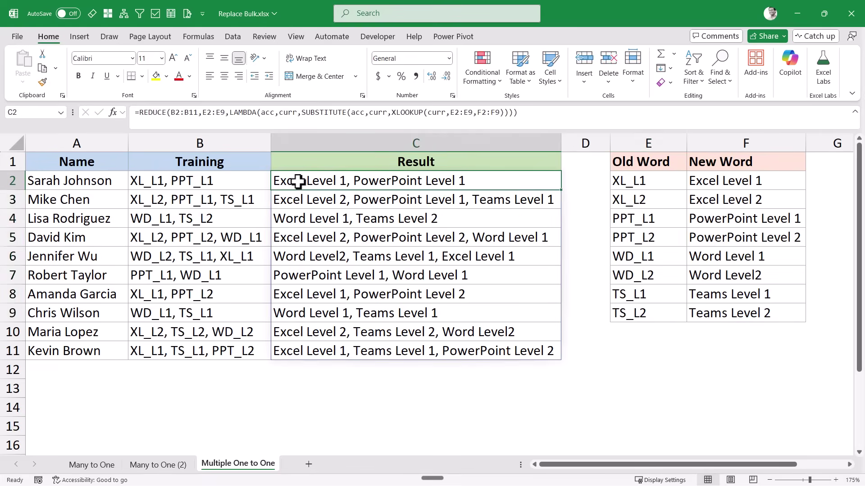
click(247, 182)
double_click(290, 182)
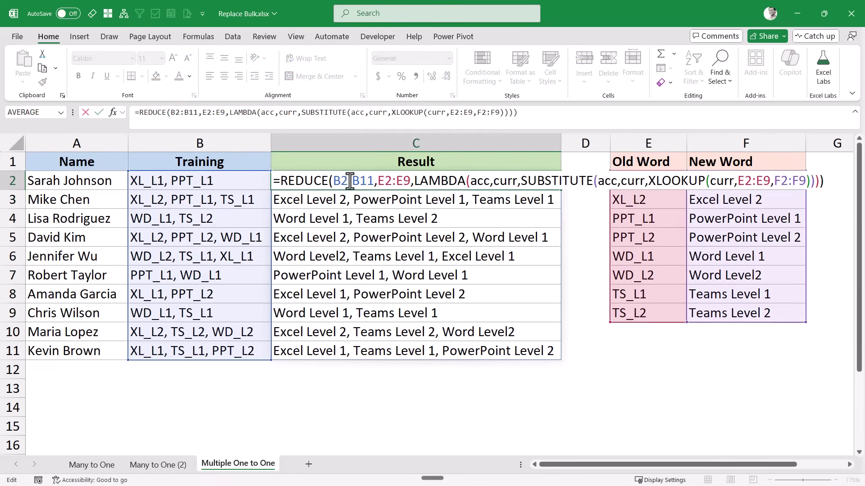
double_click(336, 182)
key(Escape)
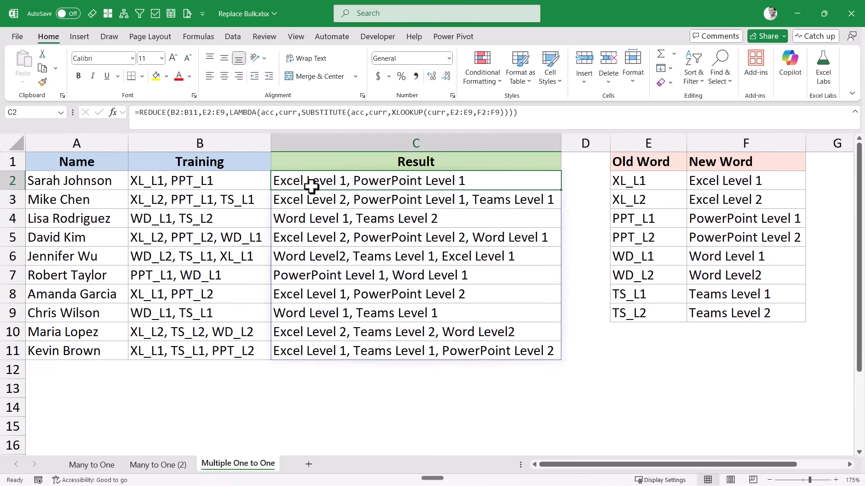
drag(309, 180, 326, 352)
click(305, 182)
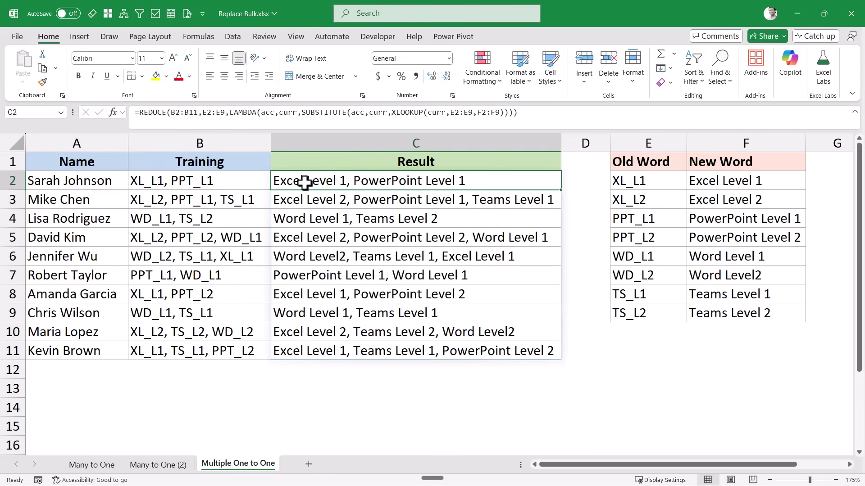